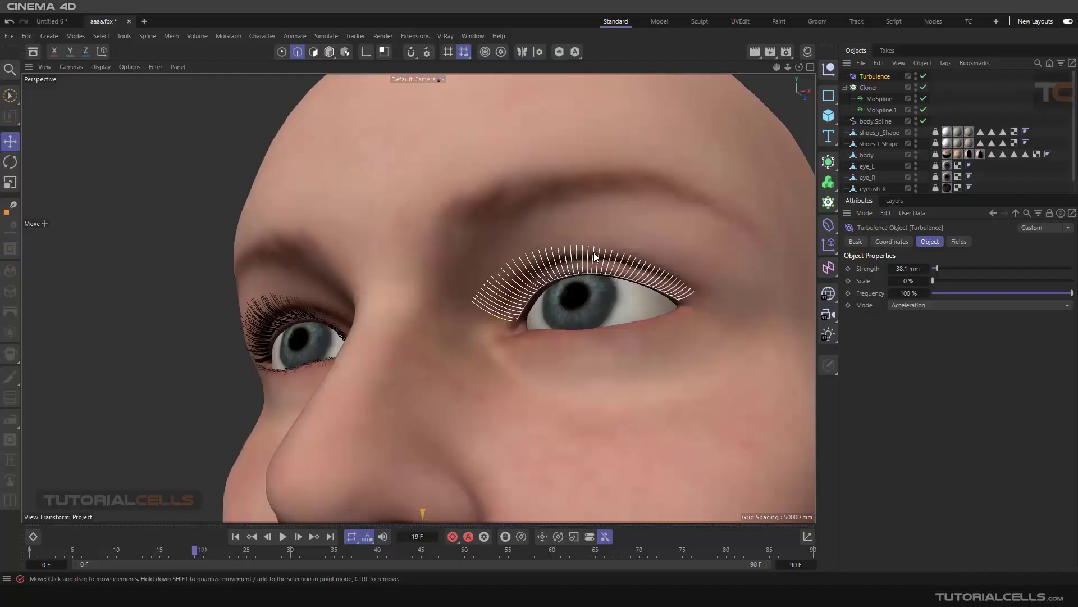
Step: Examine the finished eyelash splines along the upper eyelid from several angles and distances
alt+drag(594, 253, 562, 262)
alt+middle_drag(642, 273, 603, 278)
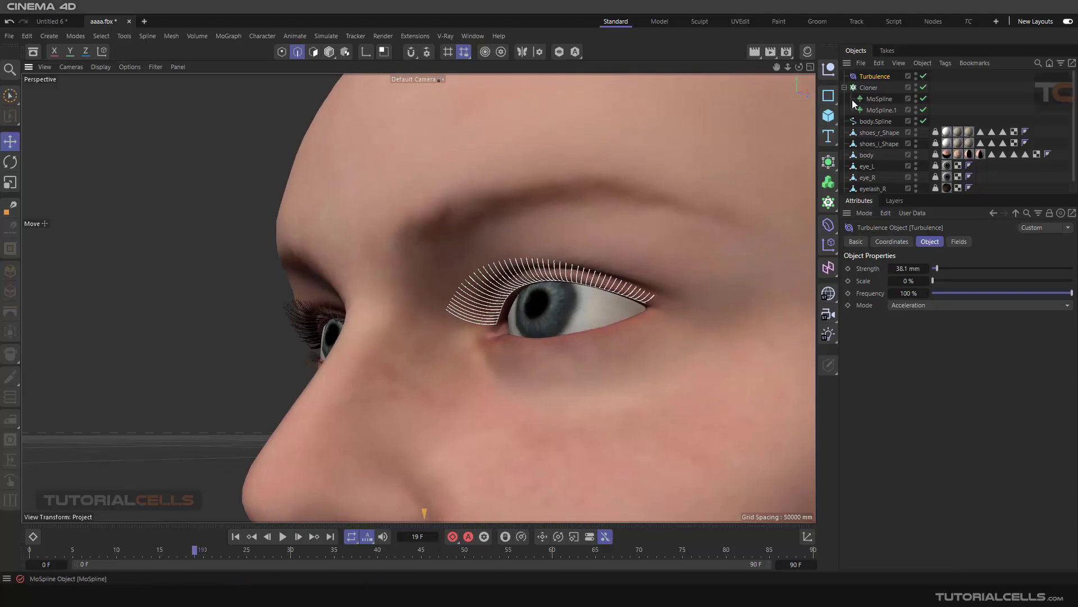
scroll(600, 268, up, 5)
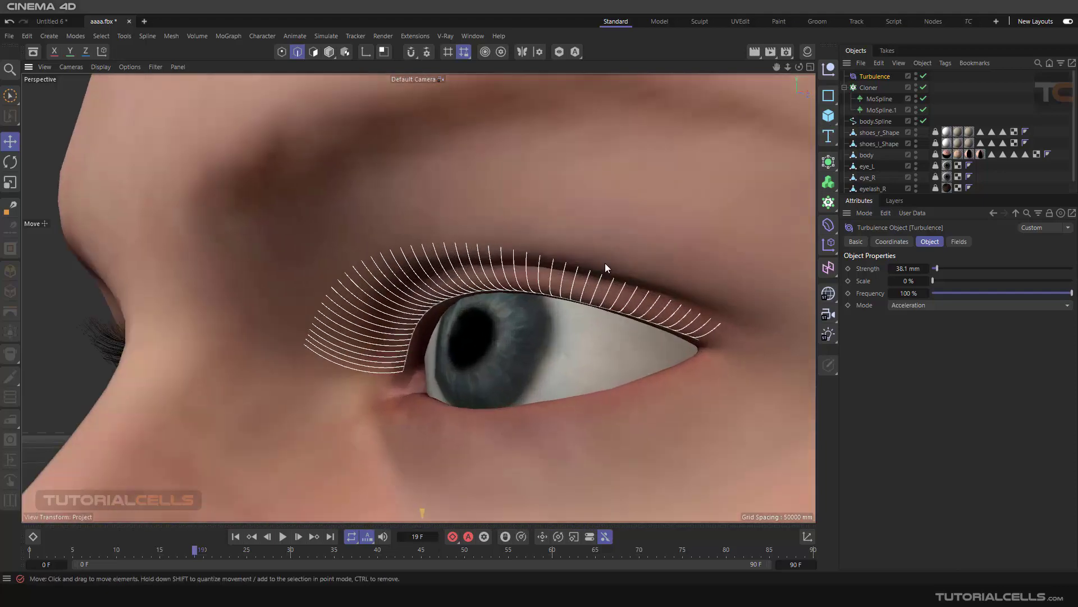
alt+drag(605, 263, 581, 242)
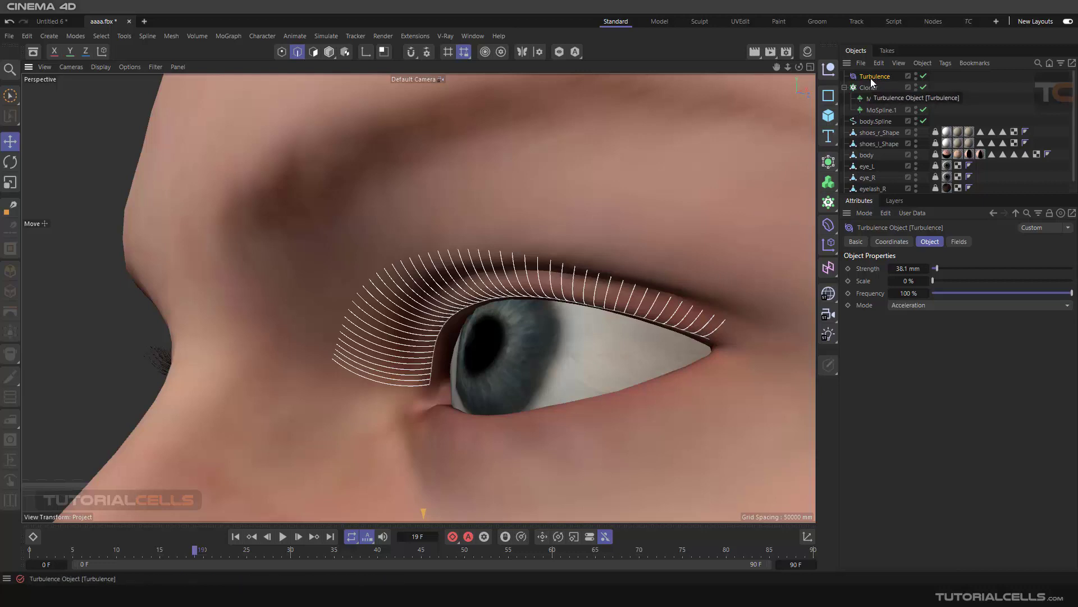
alt+drag(553, 302, 580, 314)
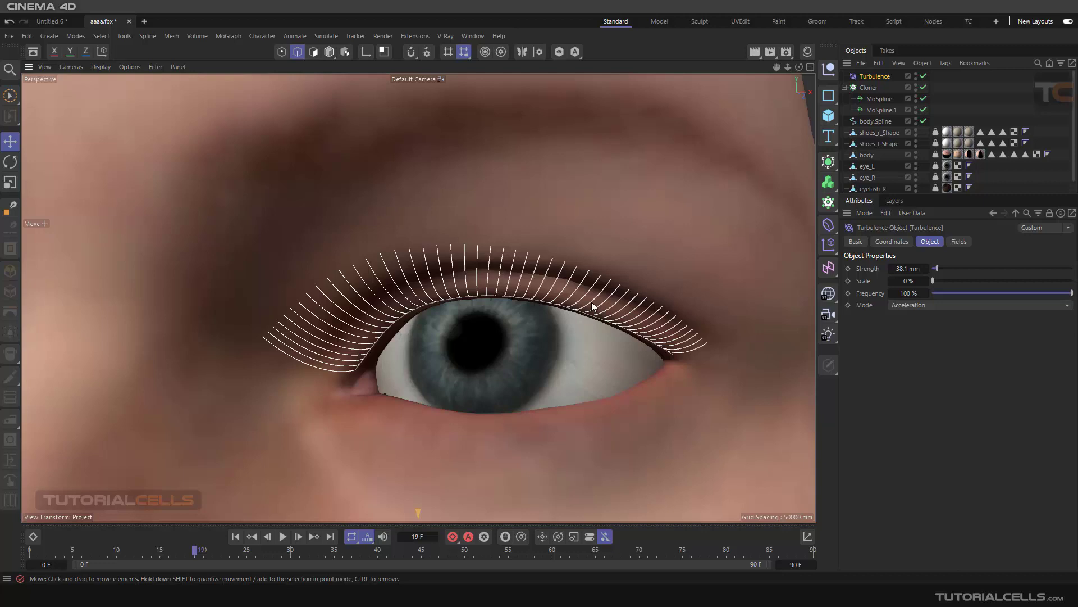
scroll(604, 293, down, 5)
alt+drag(604, 292, 585, 293)
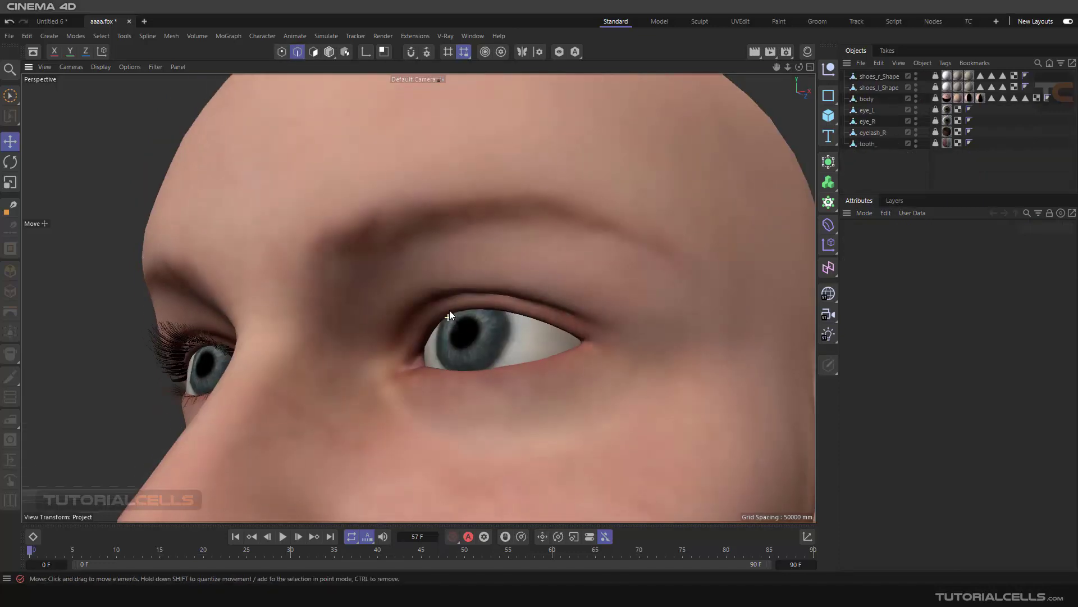
Step: Select the body object and clear its existing edge selection around the eye
alt+drag(450, 310, 460, 276)
scroll(441, 313, up, 8)
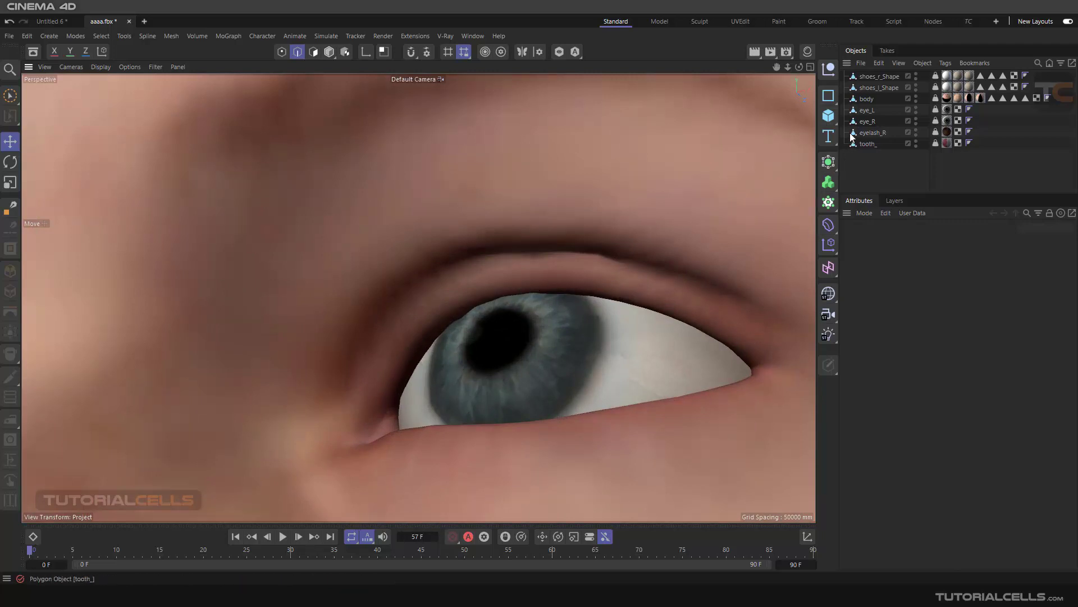
click(869, 100)
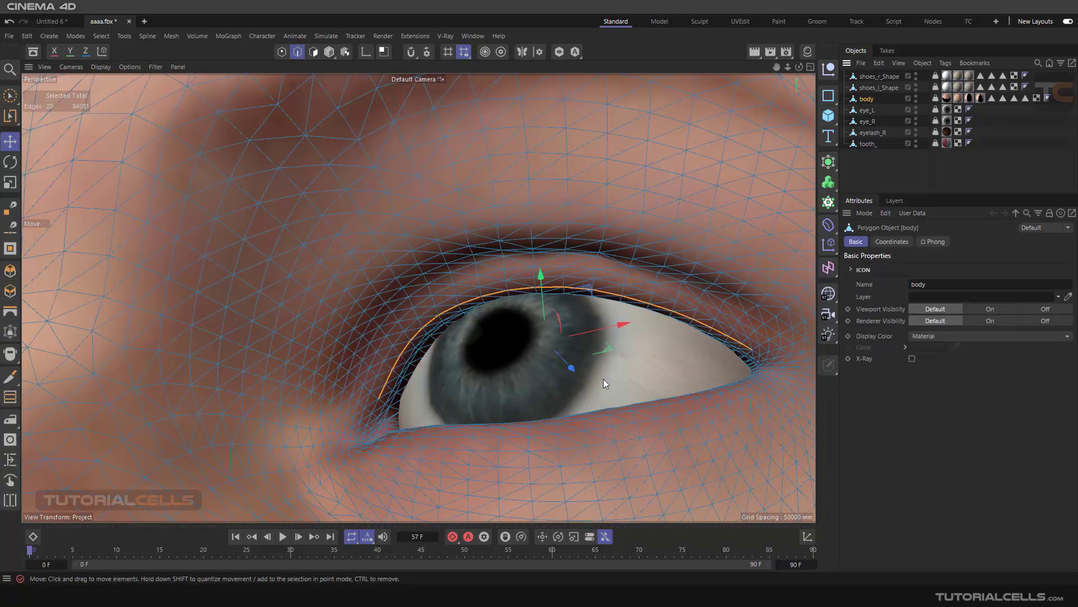
drag(166, 131, 158, 174)
click(170, 171)
scroll(315, 244, down, 5)
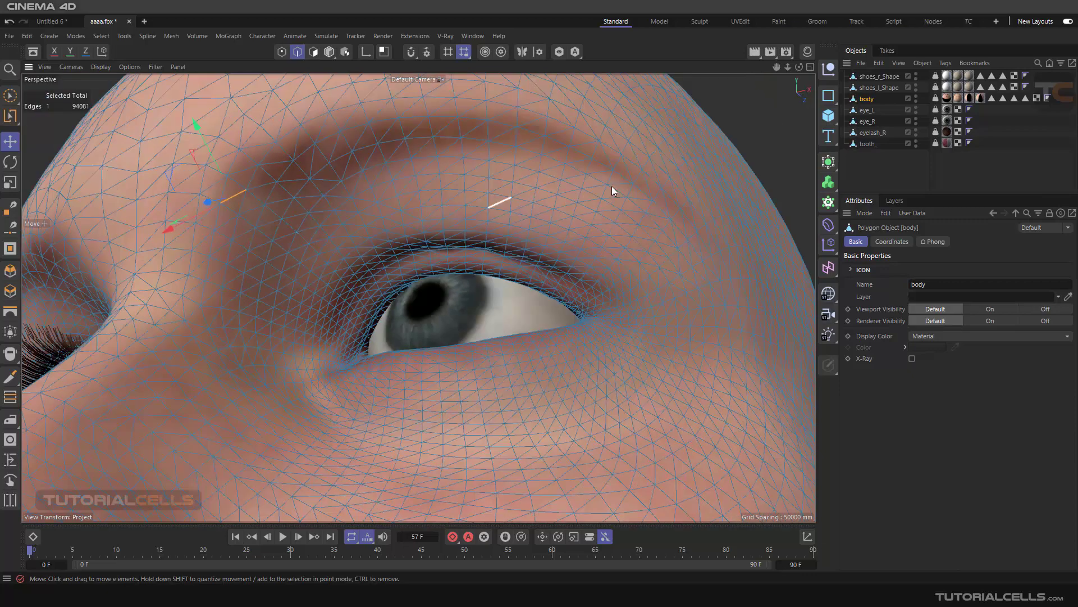
click(768, 129)
scroll(364, 308, up, 6)
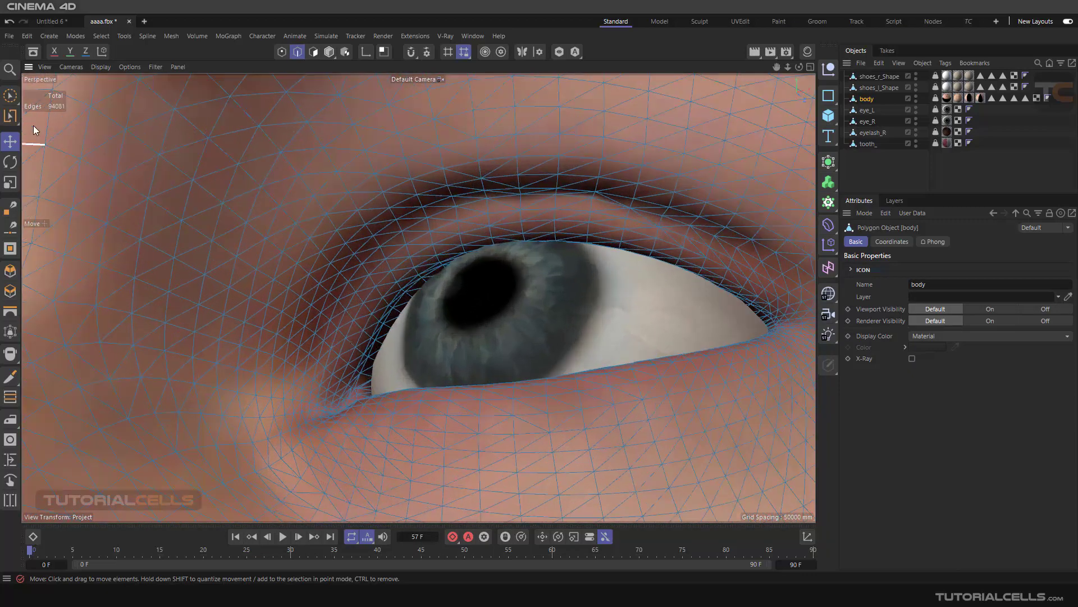
Step: Select the continuous row of edges along the upper eyelid from inner to outer corner using Path Selection
click(108, 35)
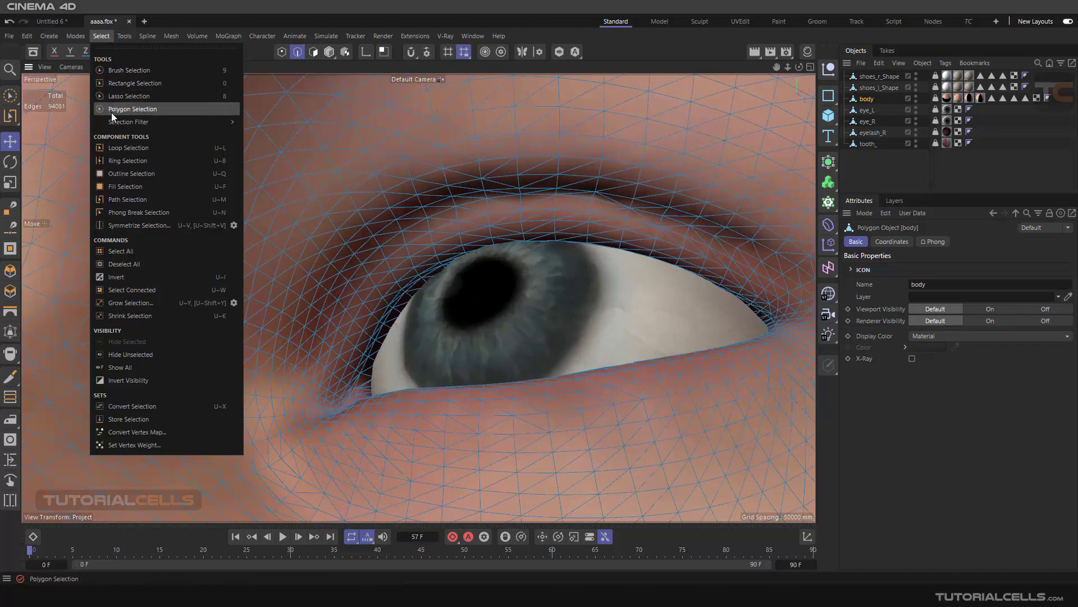
click(137, 199)
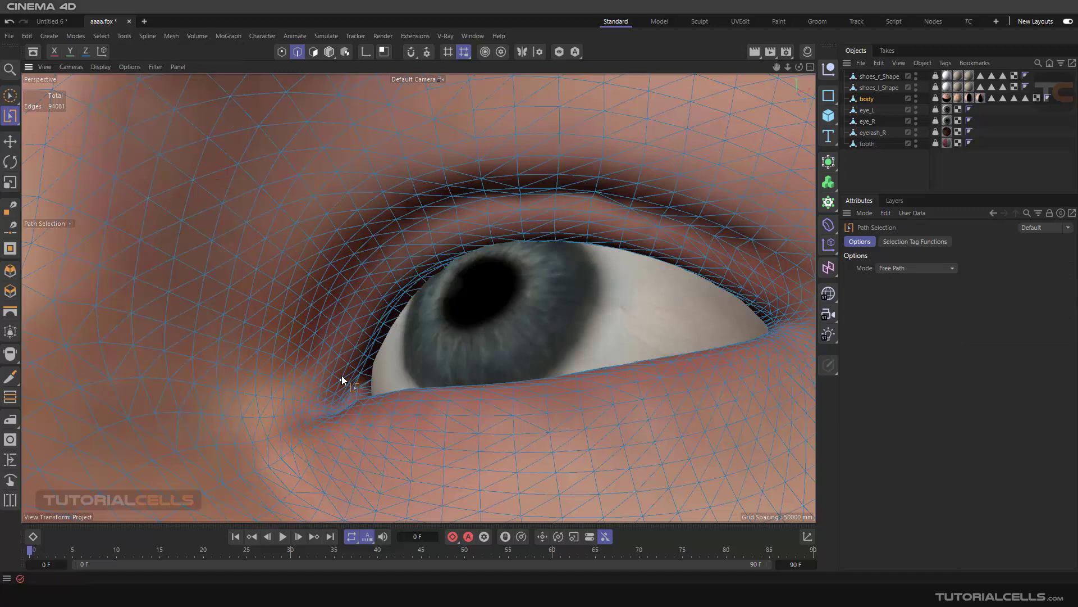
drag(341, 375, 416, 267)
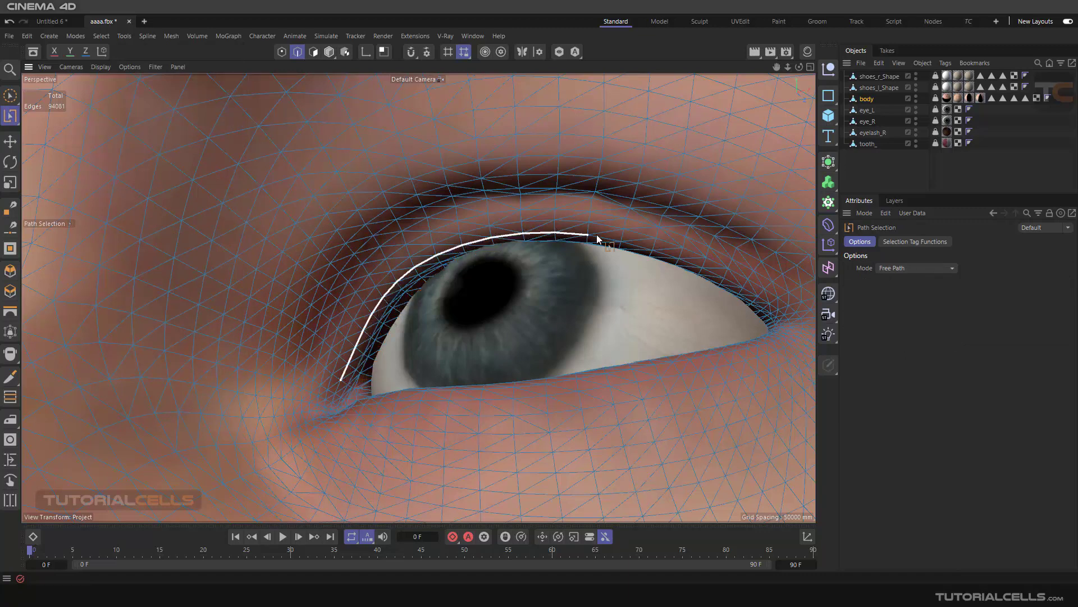
drag(603, 237, 774, 308)
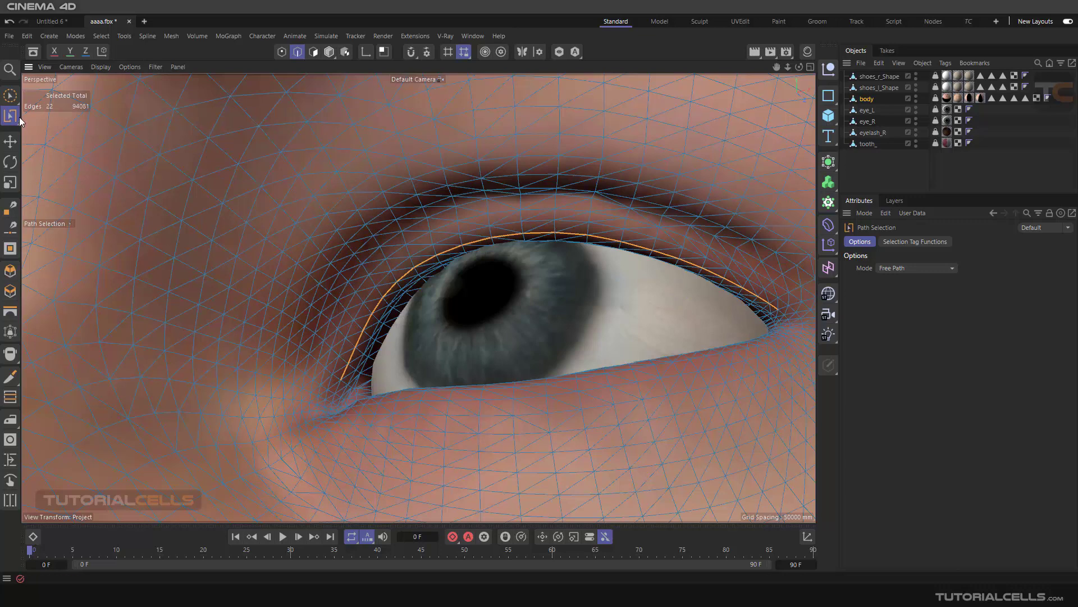
Step: Convert the selected eyelid edges with Edge to Spline and move the spline out of the body to the top of the hierarchy
click(10, 141)
key(m)
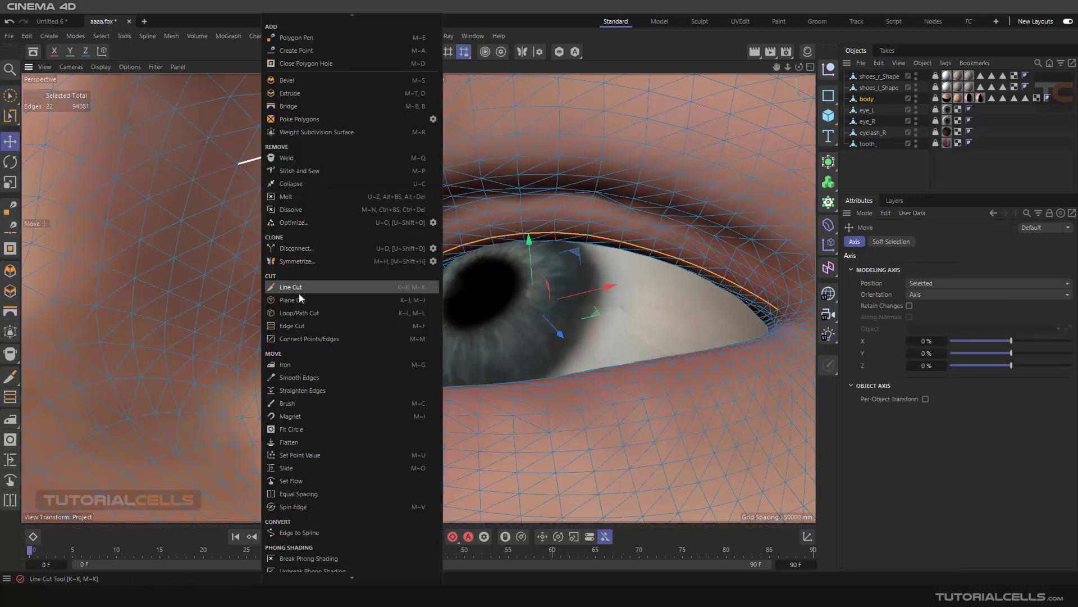
click(290, 534)
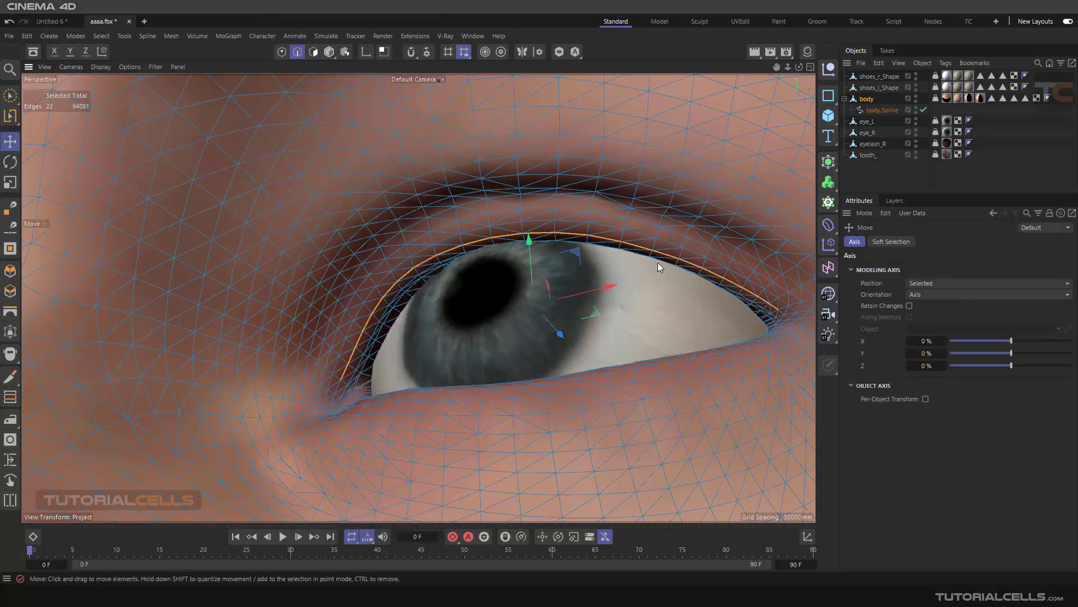
click(872, 112)
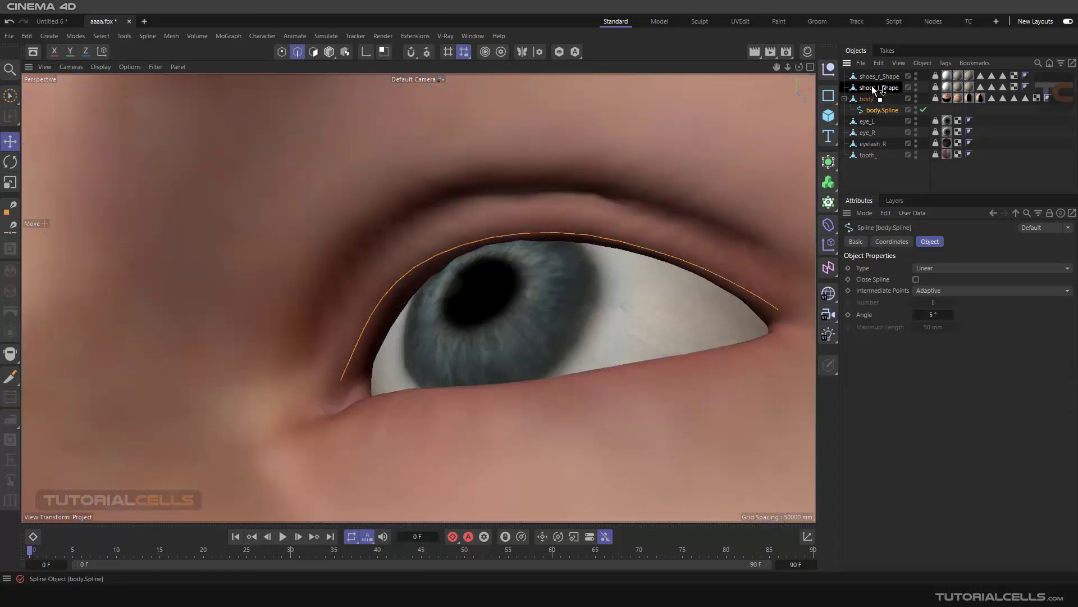
drag(872, 76, 870, 72)
Step: Add a MoSpline object and make it the child of a new Cloner
scroll(522, 237, down, 5)
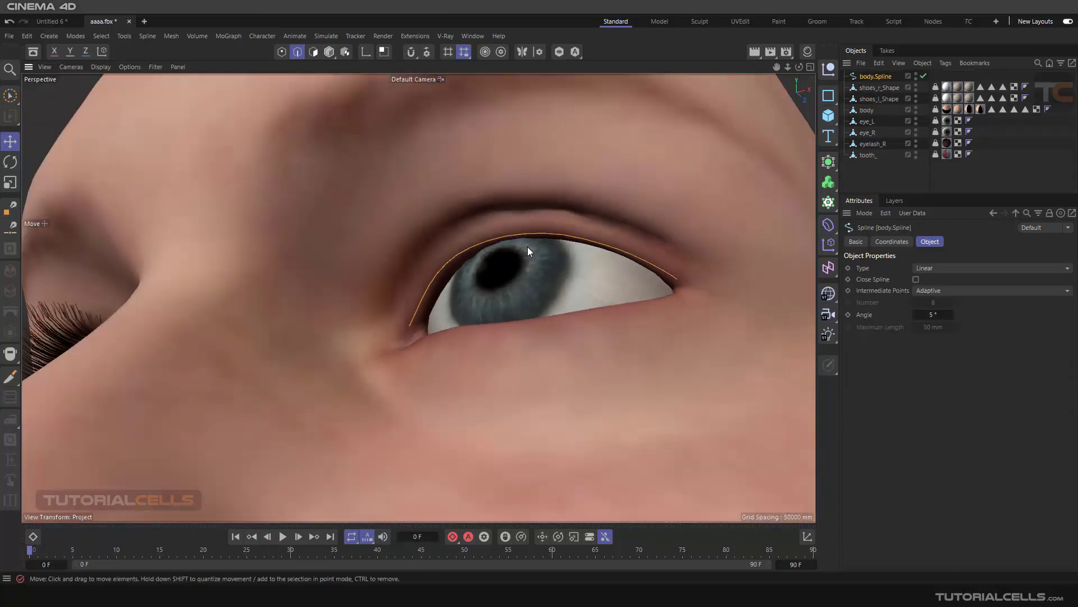
alt+drag(527, 248, 514, 282)
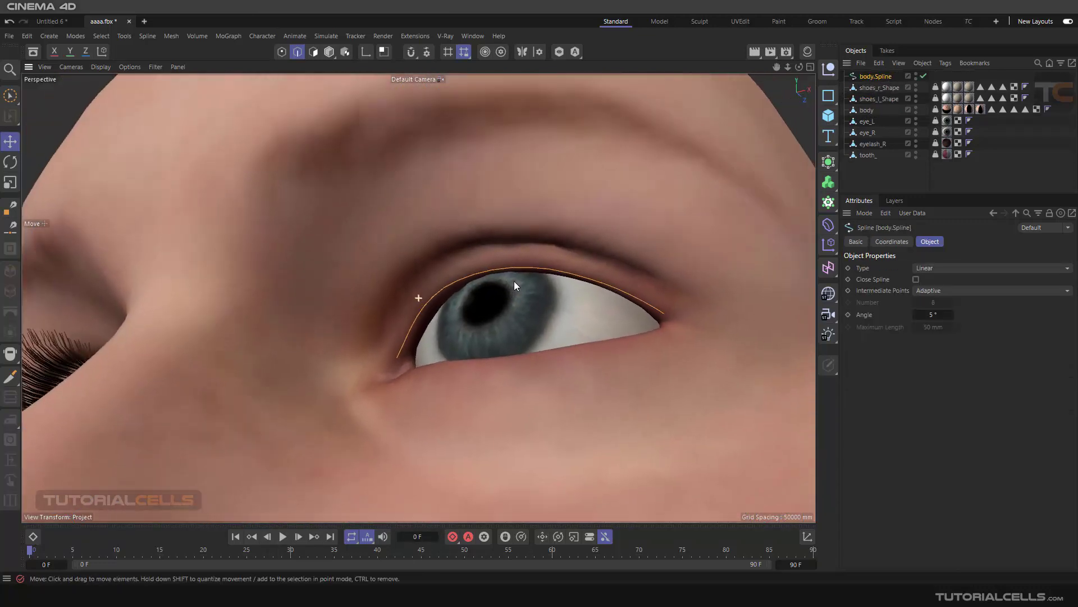
click(231, 36)
click(252, 161)
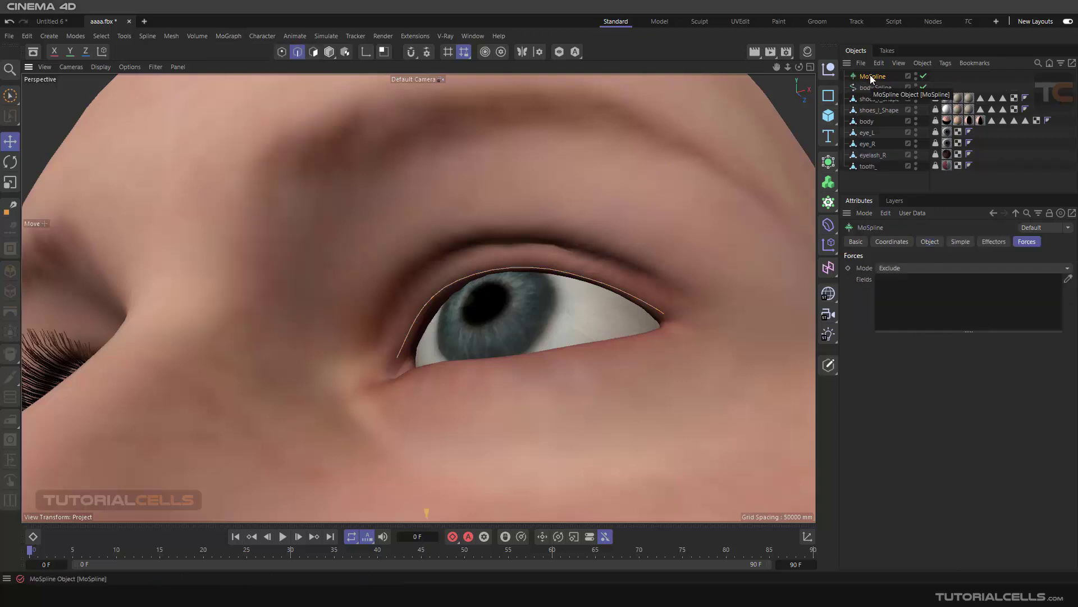
click(931, 242)
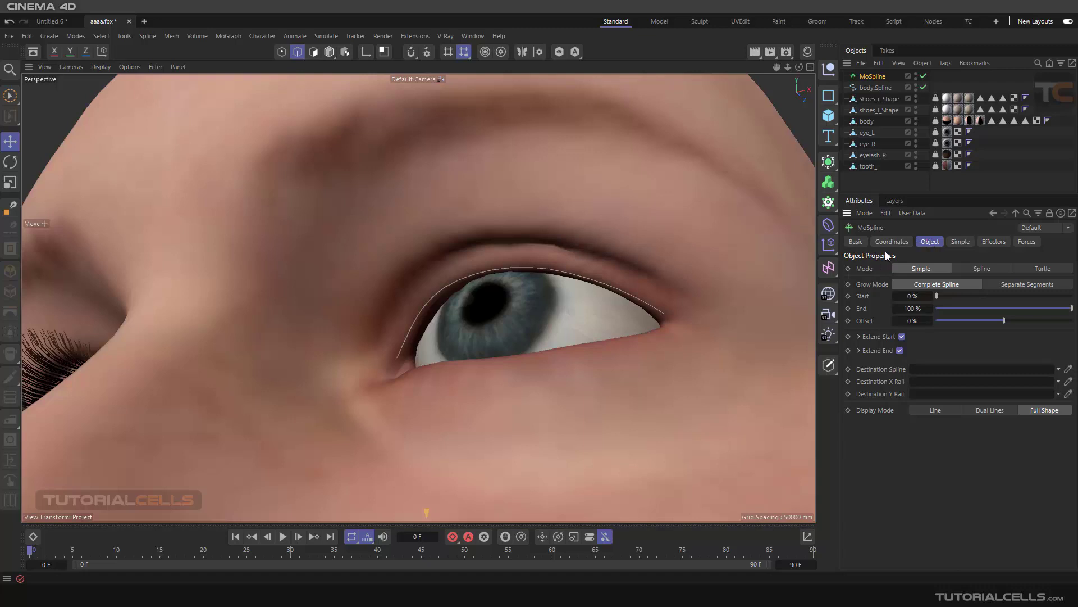
click(830, 204)
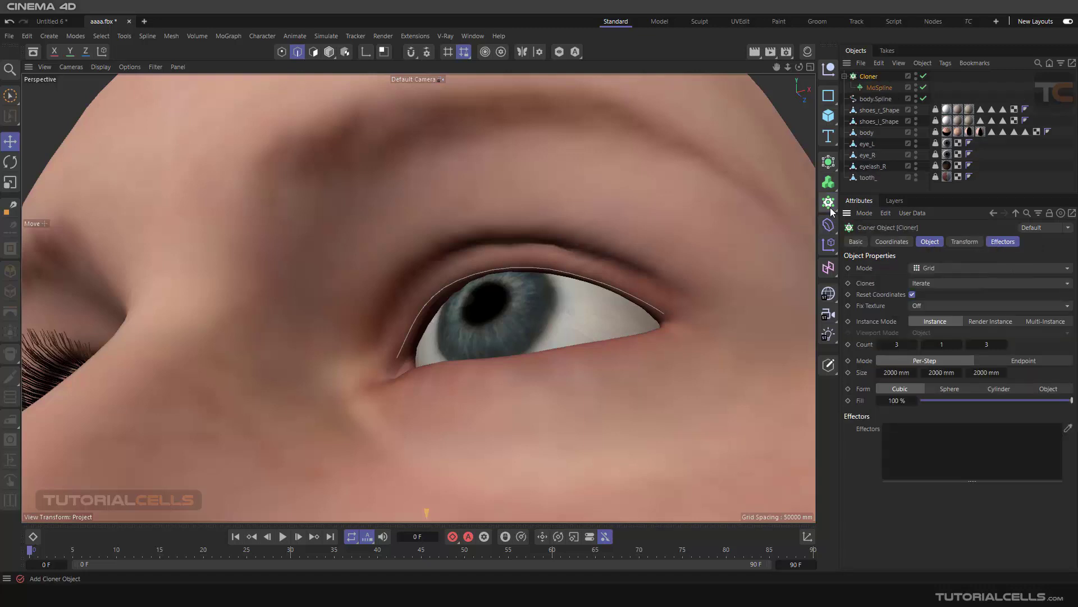
Step: Set the Cloner's mode to Object and assign body.Spline as the object to clone onto
click(927, 241)
click(928, 269)
click(927, 282)
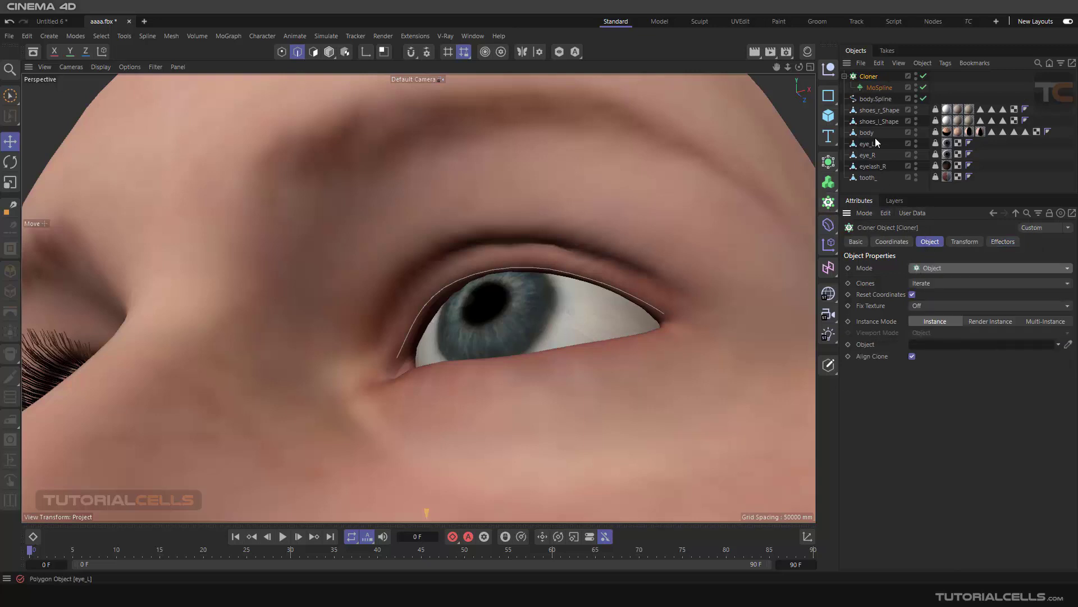
drag(866, 101, 927, 344)
Step: Set the MoSpline's display mode to Line
alt+drag(527, 273, 541, 295)
click(876, 87)
click(919, 411)
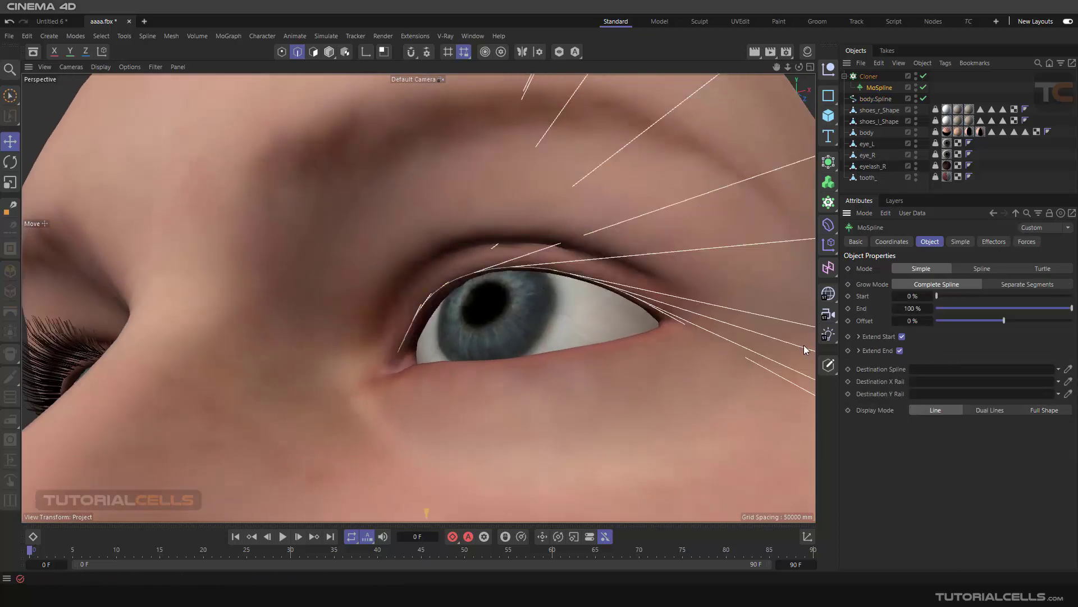
Step: Shorten the MoSpline's length to 20 mm, and readjust it to 165 mm
alt+drag(574, 248, 570, 272)
scroll(594, 284, down, 3)
scroll(573, 259, up, 3)
click(961, 241)
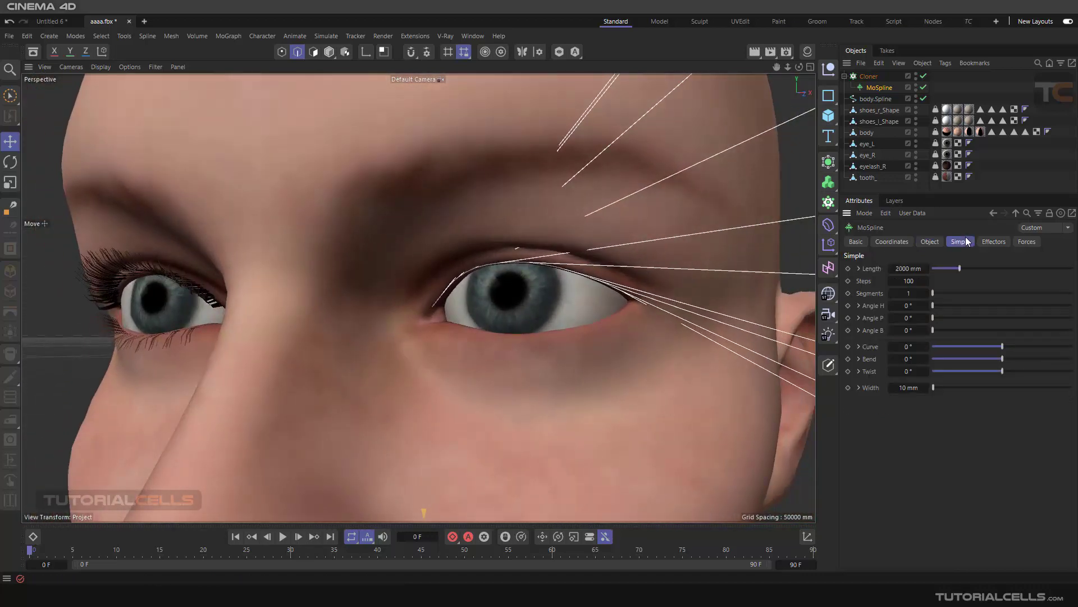
click(908, 268)
text(20)
key(Return)
scroll(562, 263, up, 3)
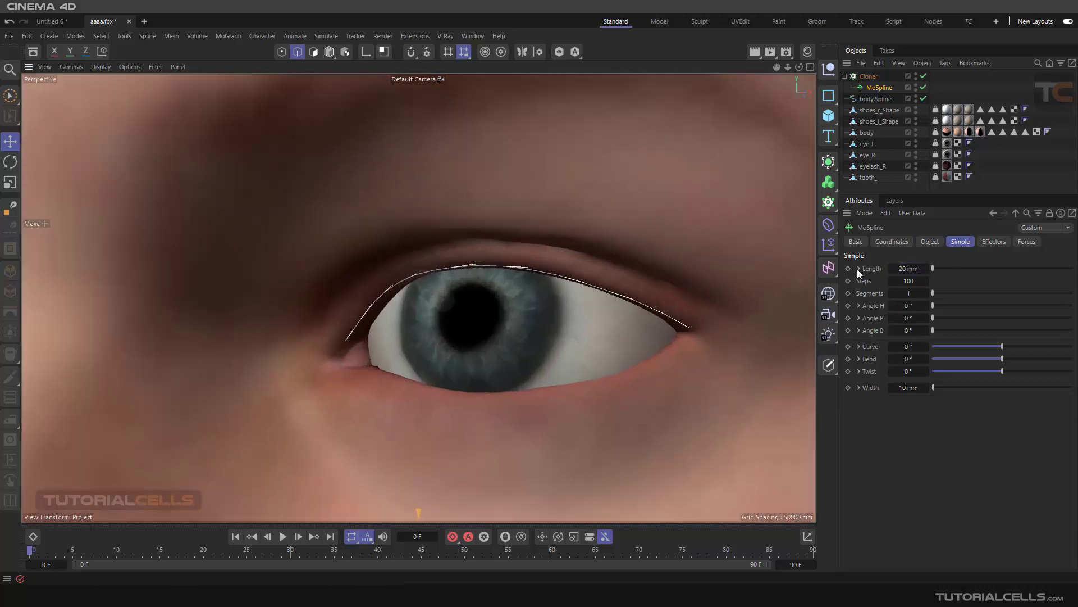
drag(901, 268, 983, 268)
mouse_move(557, 275)
alt+mouse_down()
mouse_move(436, 288)
mouse_move(451, 276)
mouse_move(539, 284)
alt+mouse_up()
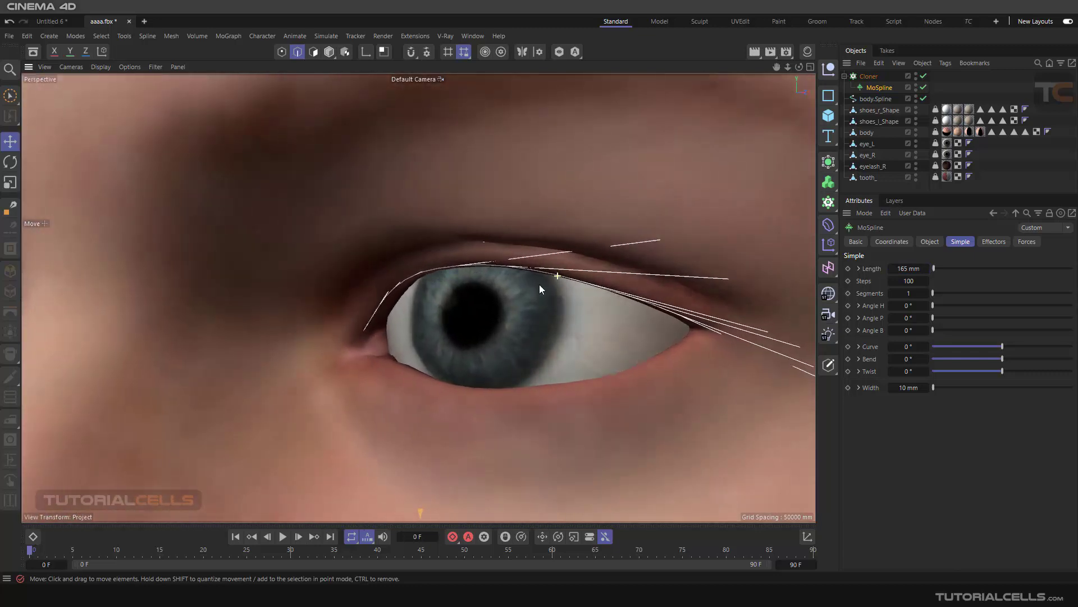
Step: Set the Cloner's transform pitch rotation to 91°
click(869, 76)
click(964, 242)
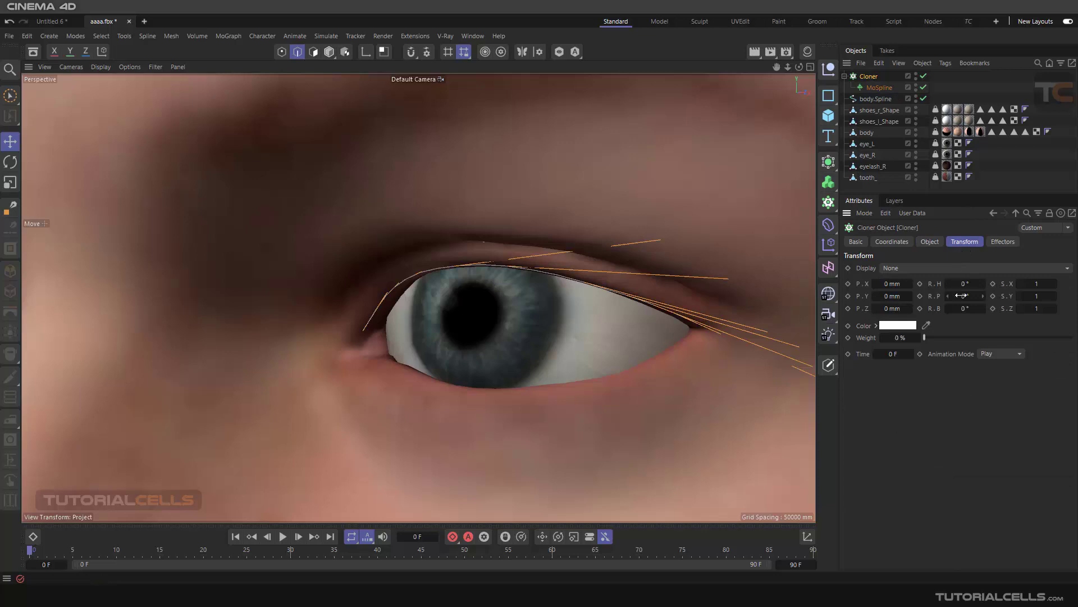
drag(954, 296, 1016, 296)
alt+drag(508, 349, 308, 340)
Step: Try other heading and banking rotations on the Cloner's transform, and reset both to 0°
mouse_move(953, 284)
mouse_down()
mouse_move(1068, 283)
mouse_move(938, 284)
mouse_move(971, 296)
mouse_move(959, 295)
mouse_up()
right_click(983, 284)
alt+drag(343, 313, 524, 303)
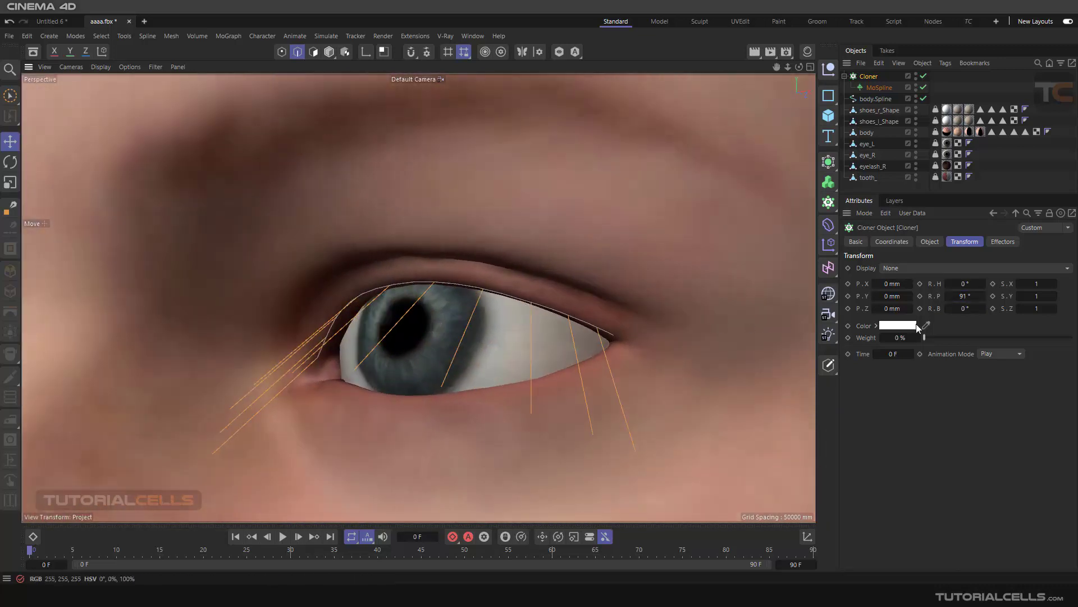
drag(965, 309, 958, 309)
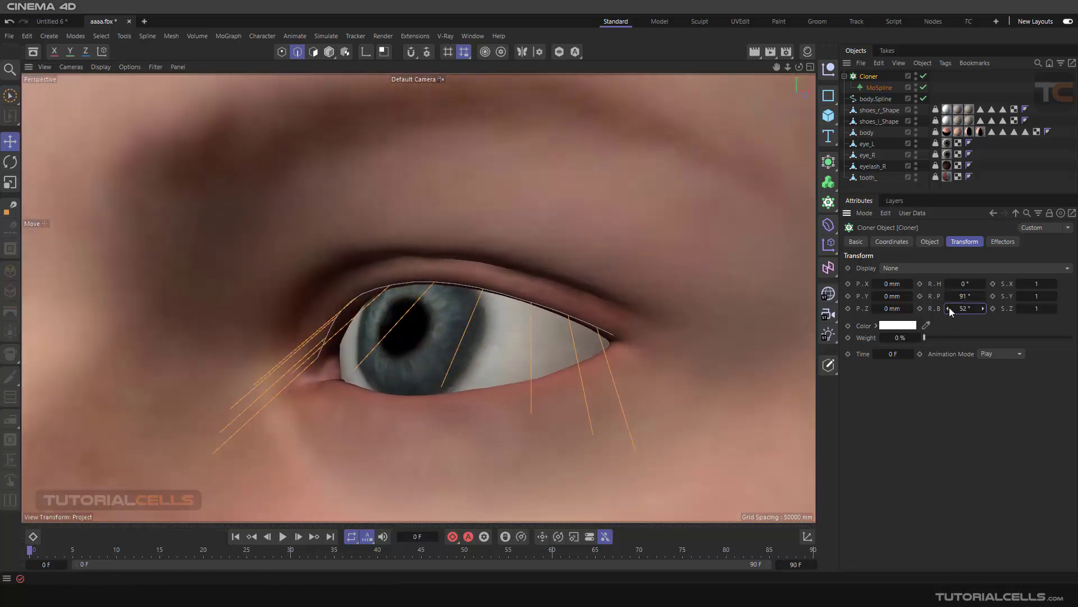
right_click(980, 309)
Step: Fan the clones outward from the eyelid by setting the Cloner's transform heading to -278° and pitch to 64°
mouse_move(969, 285)
mouse_down()
mouse_move(933, 284)
mouse_move(965, 284)
mouse_move(950, 292)
mouse_up()
alt+drag(667, 308, 601, 314)
alt+drag(510, 356, 505, 328)
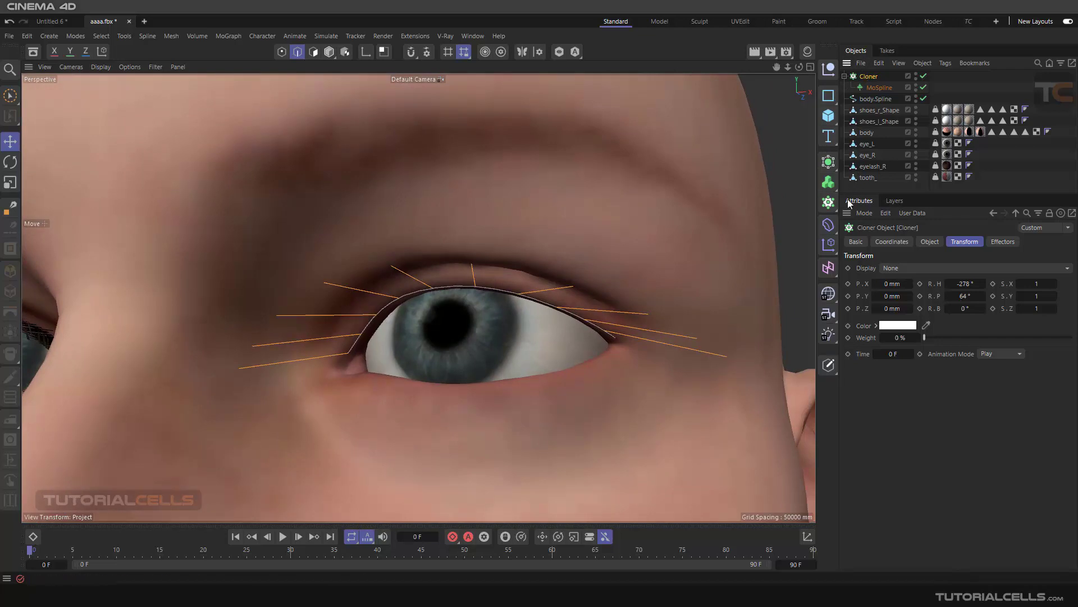
alt+drag(497, 309, 424, 271)
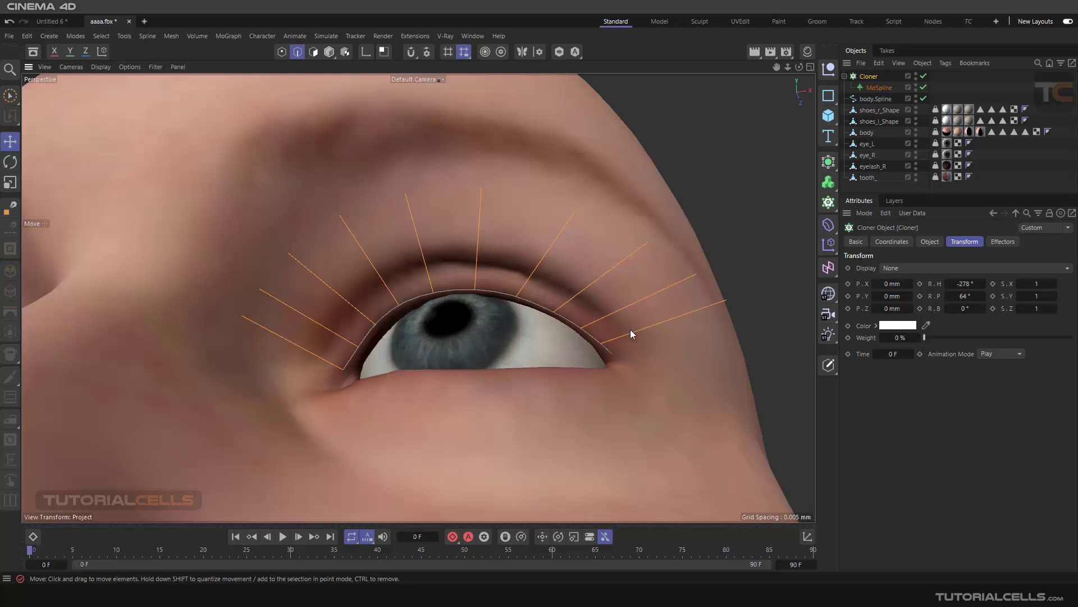
Step: Duplicate the MoSpline inside the Cloner and set the copy's length to 86 mm
click(879, 88)
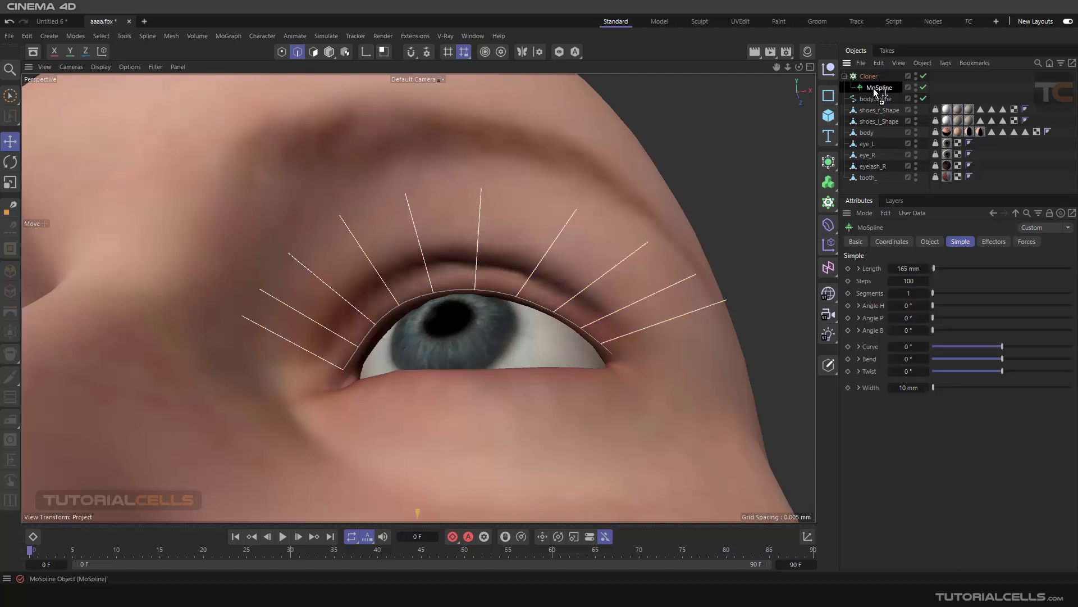
ctrl+drag(874, 89, 874, 91)
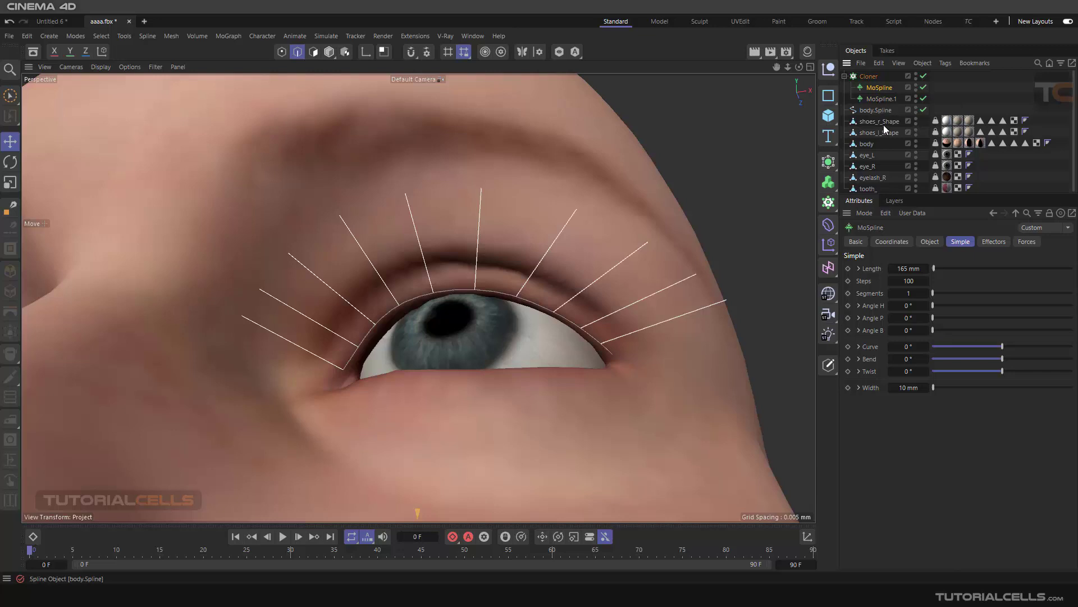
click(881, 99)
drag(903, 267, 938, 268)
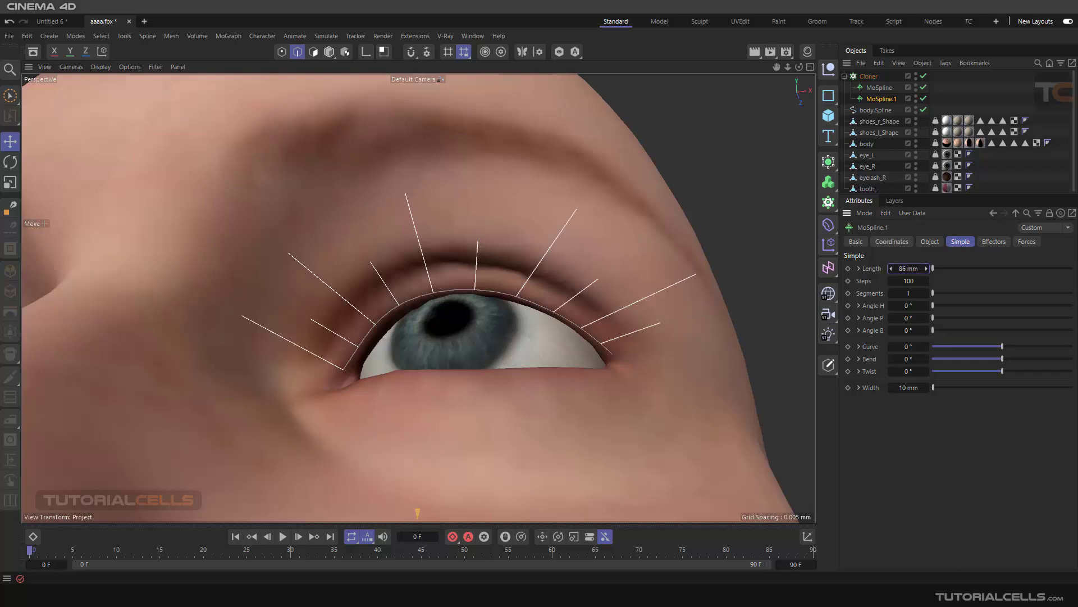
Step: Set the Cloner's clones option to Blend and the second MoSpline's length to 39 mm
click(862, 76)
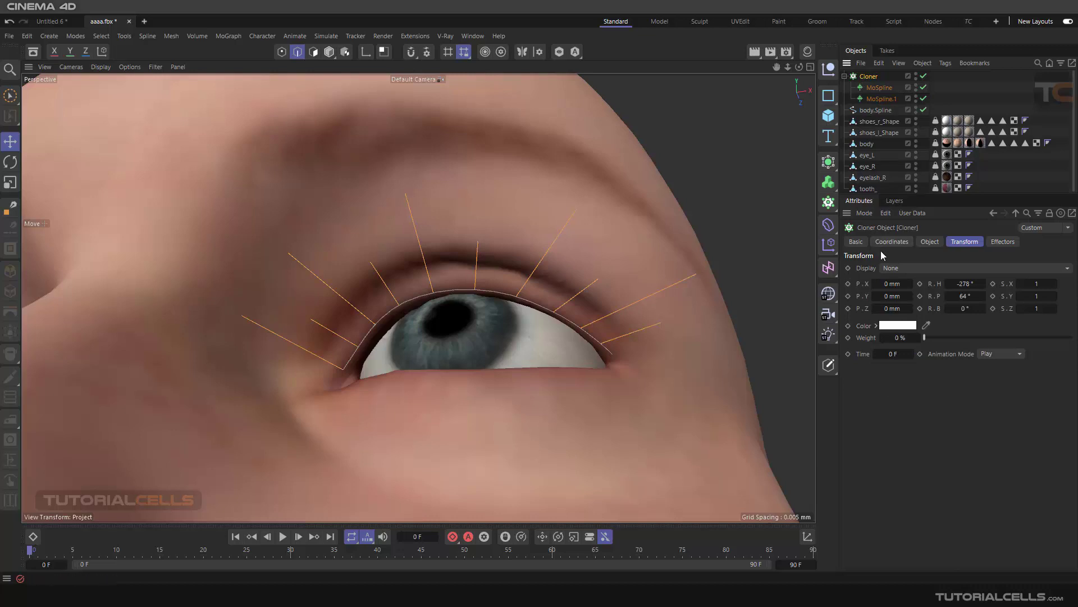
click(927, 245)
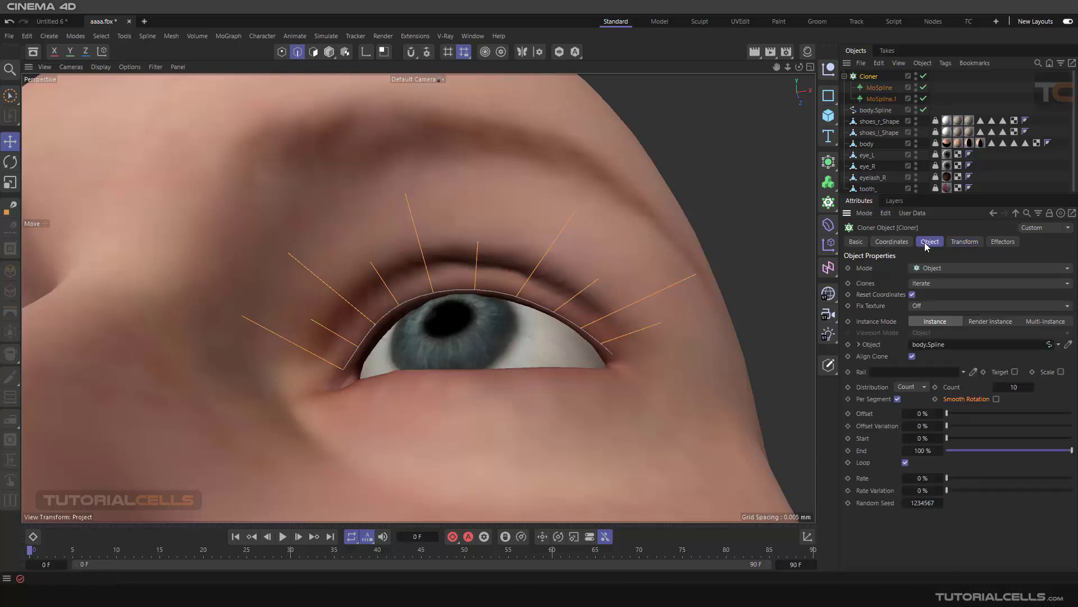
click(932, 282)
click(932, 317)
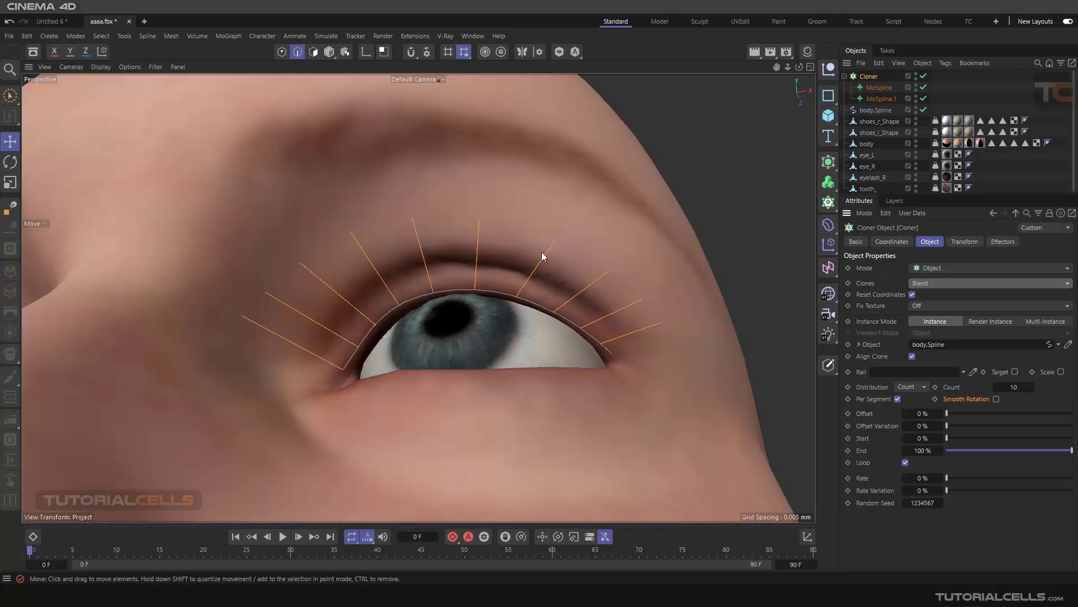
click(874, 99)
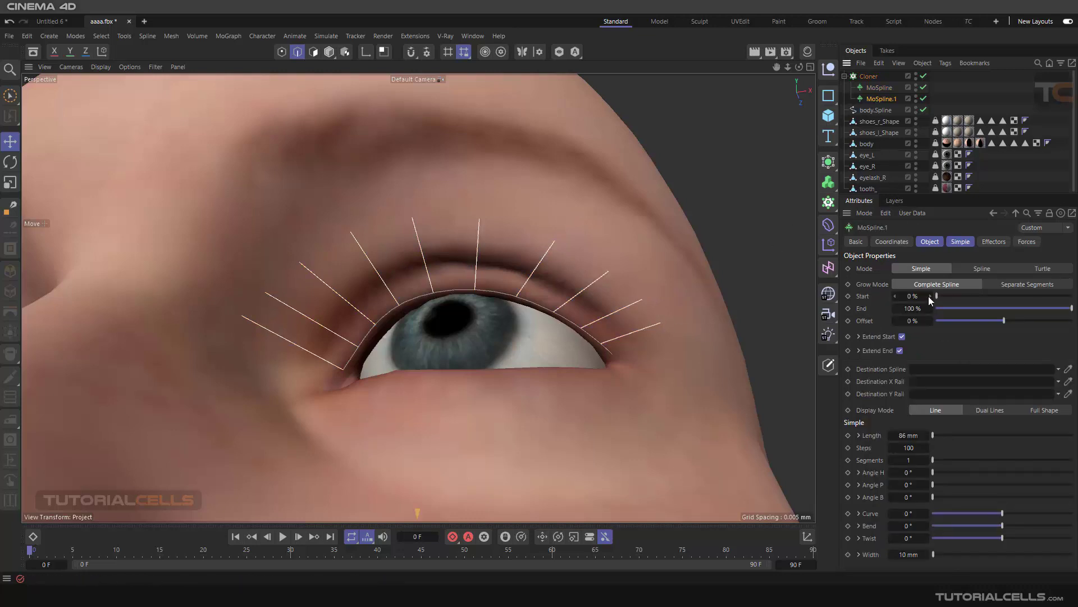
click(955, 242)
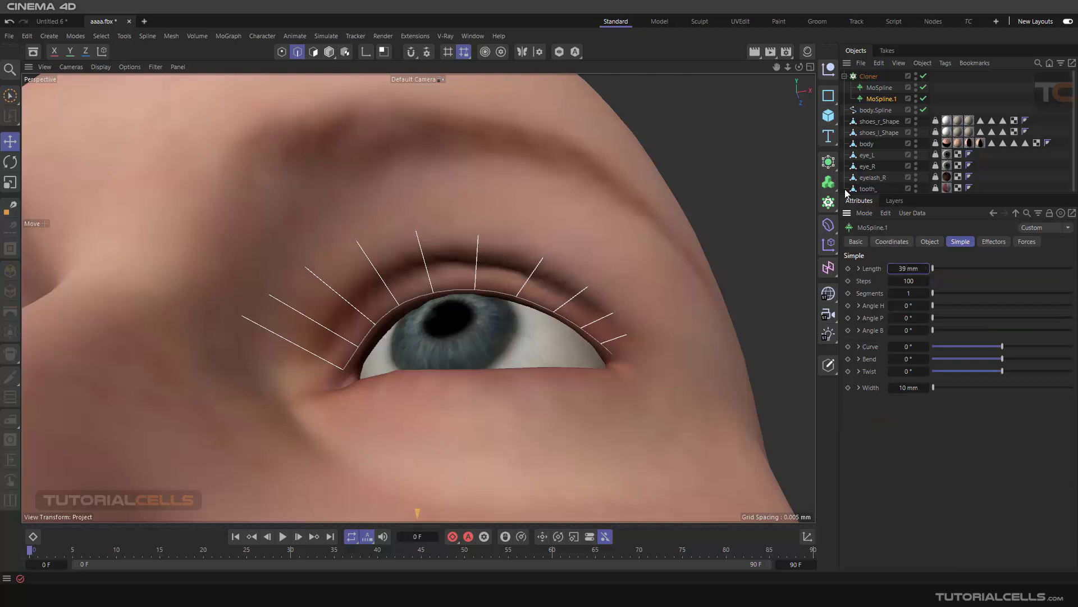
Step: Set the Cloner's distribution to Even with a count of 46 along the eyelid spline
click(867, 77)
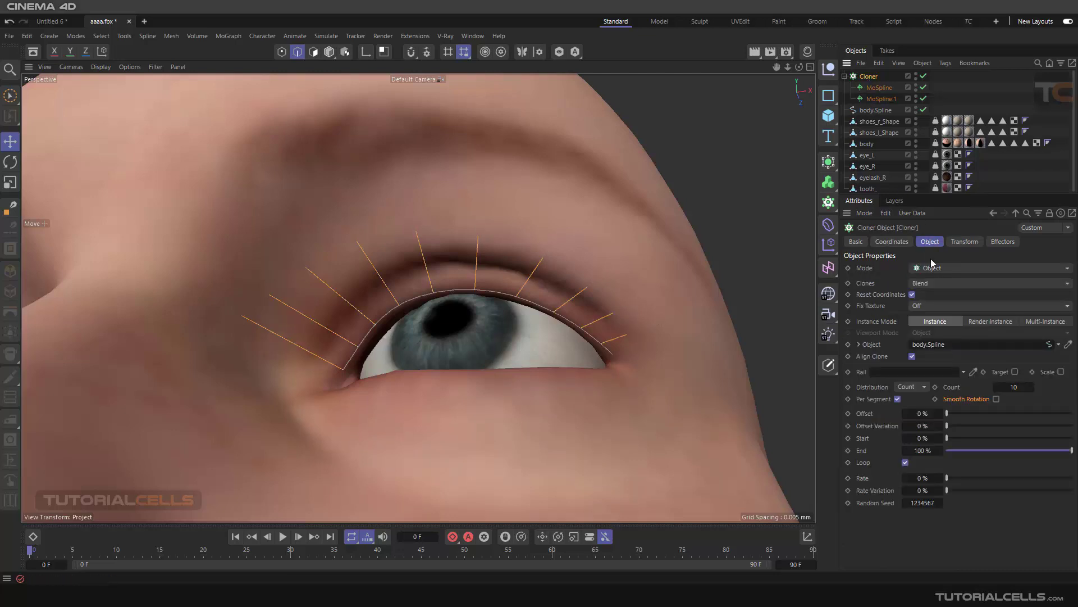
click(920, 388)
click(914, 425)
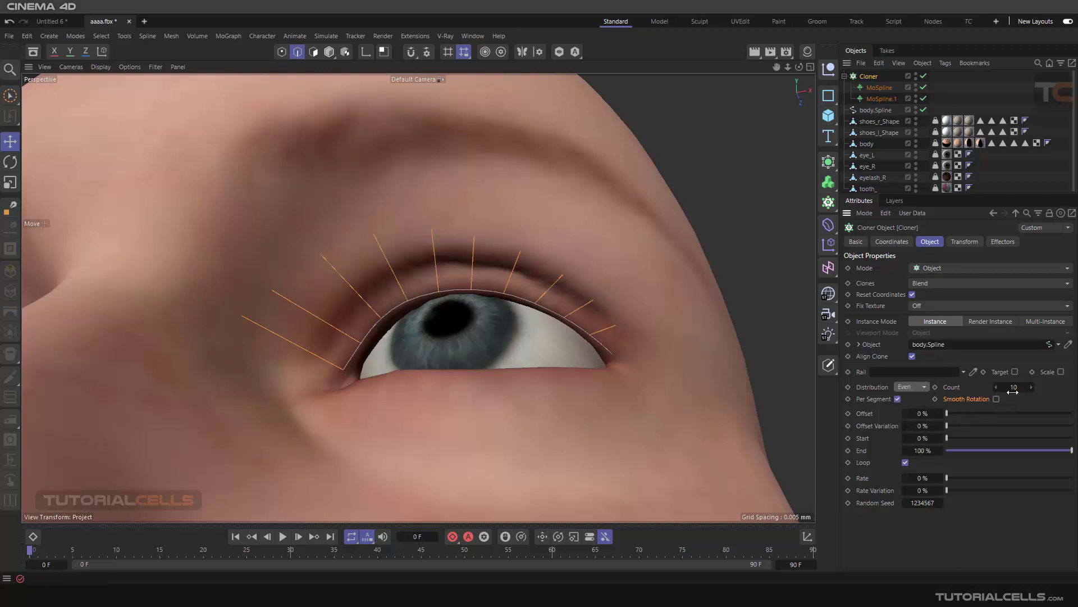
drag(1015, 387, 1047, 387)
scroll(526, 321, up, 5)
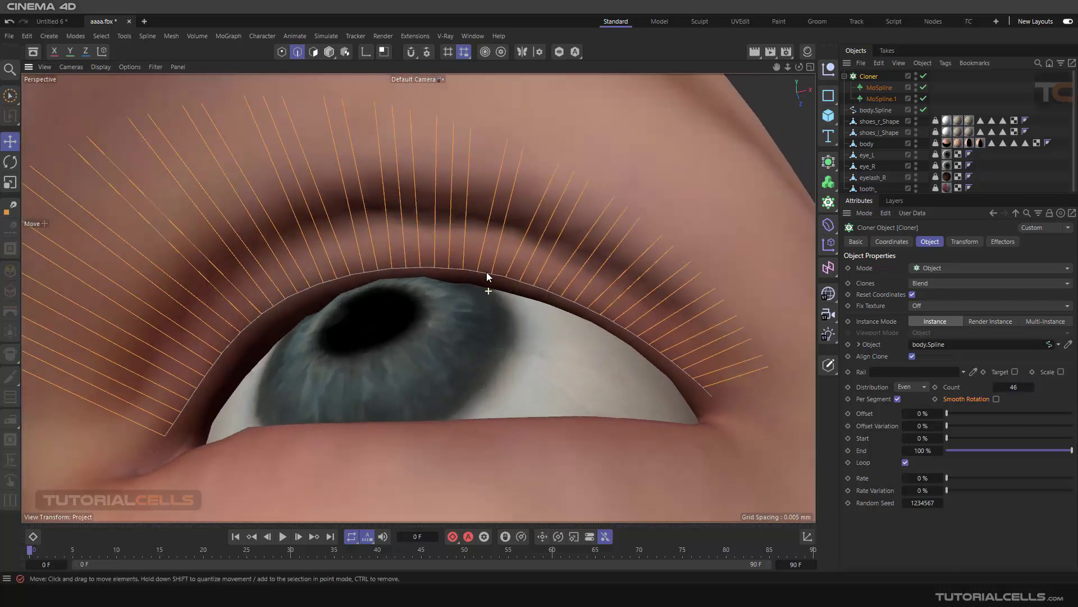
alt+drag(487, 273, 468, 272)
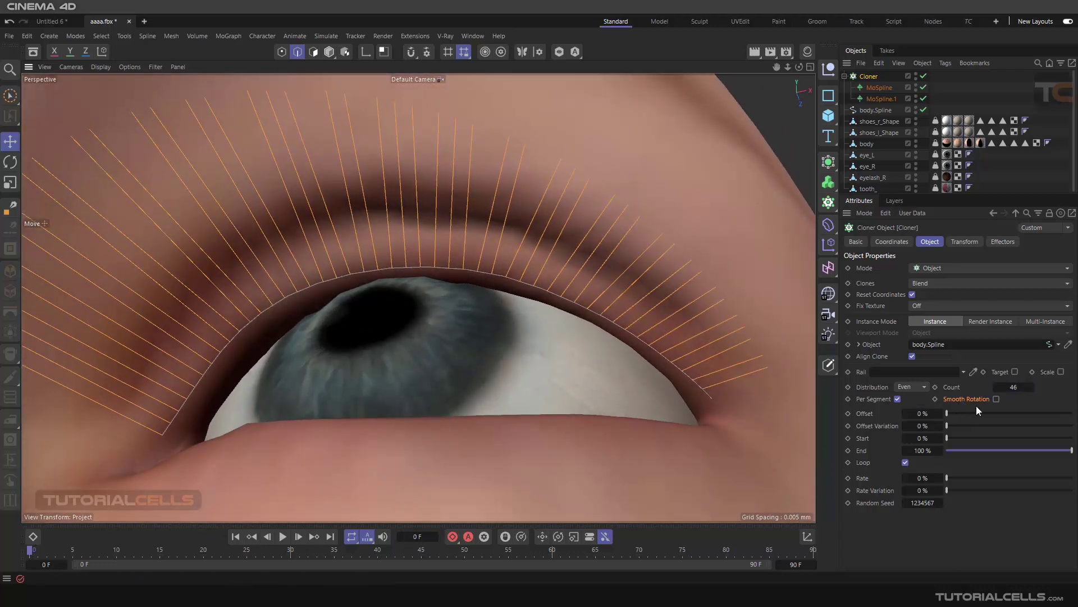
Step: Enable Smooth Rotation on the Cloner
click(995, 399)
click(996, 399)
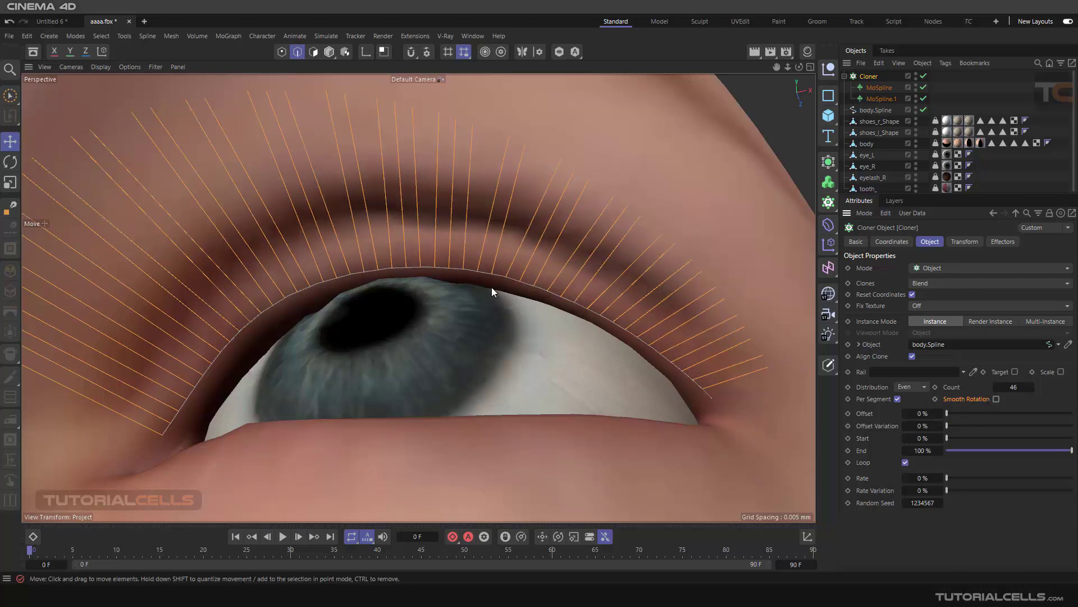
scroll(520, 291, down, 5)
alt+drag(520, 291, 400, 390)
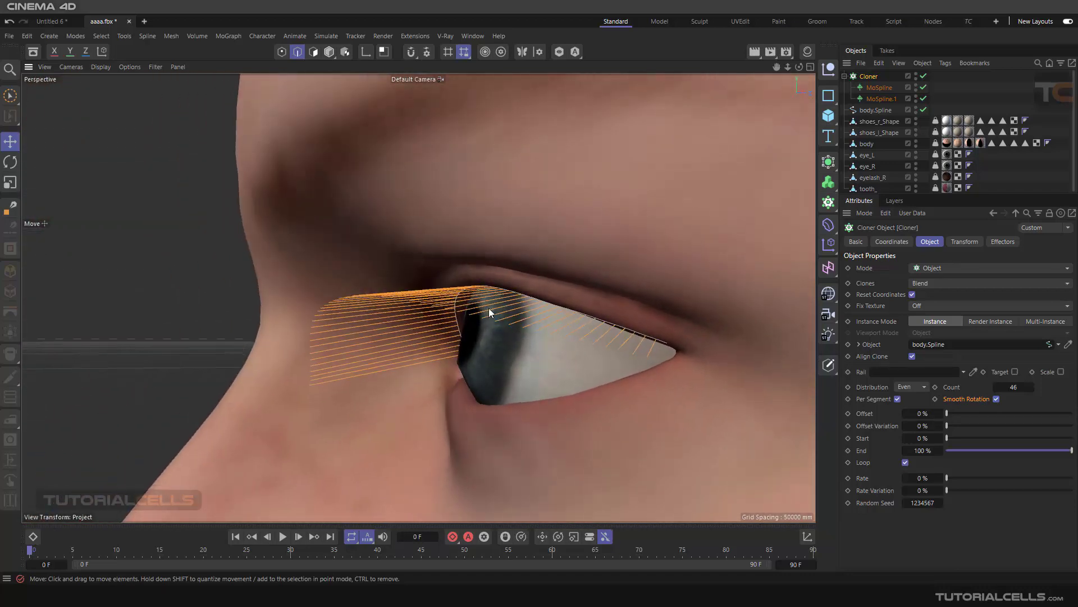
Step: Curl the lashes upward by setting the Bend of both MoSplines to -60°
alt+drag(444, 279, 554, 238)
click(880, 88)
ctrl+click(880, 98)
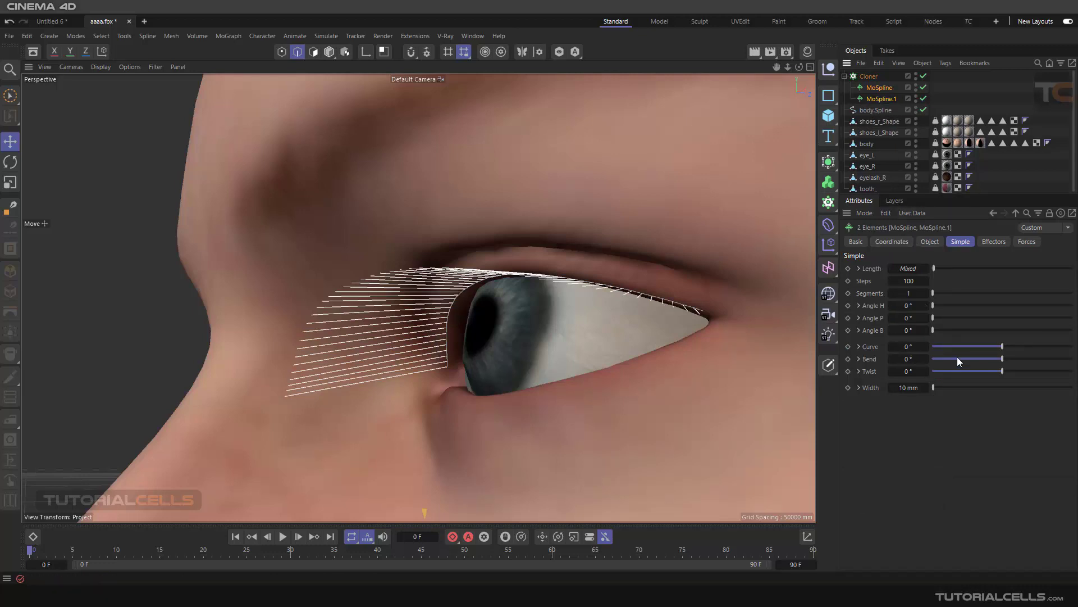
drag(1001, 360, 991, 359)
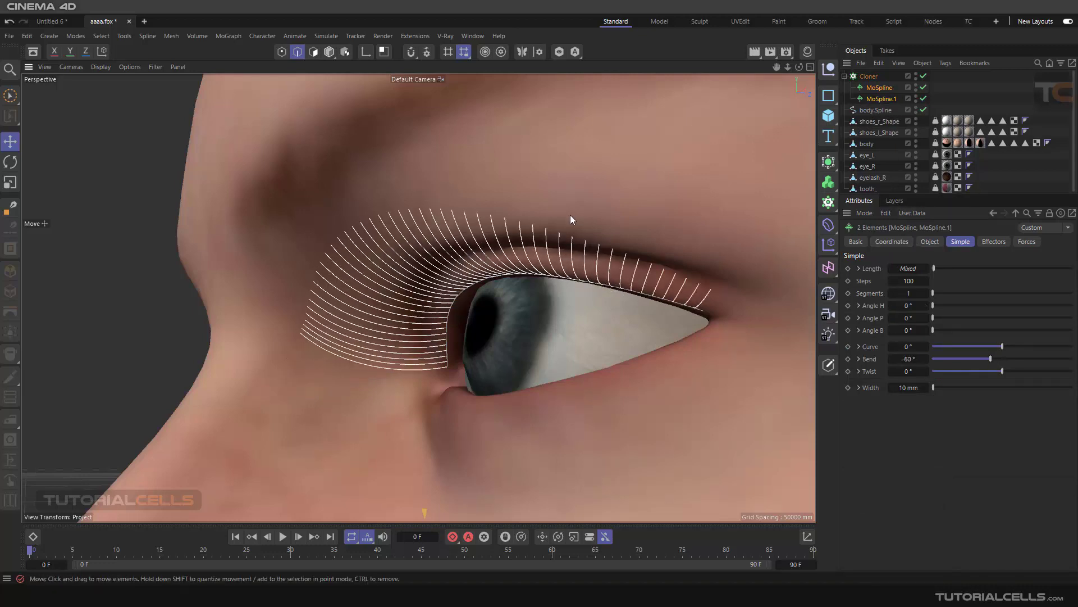
alt+drag(564, 216, 629, 206)
scroll(497, 259, down, 2)
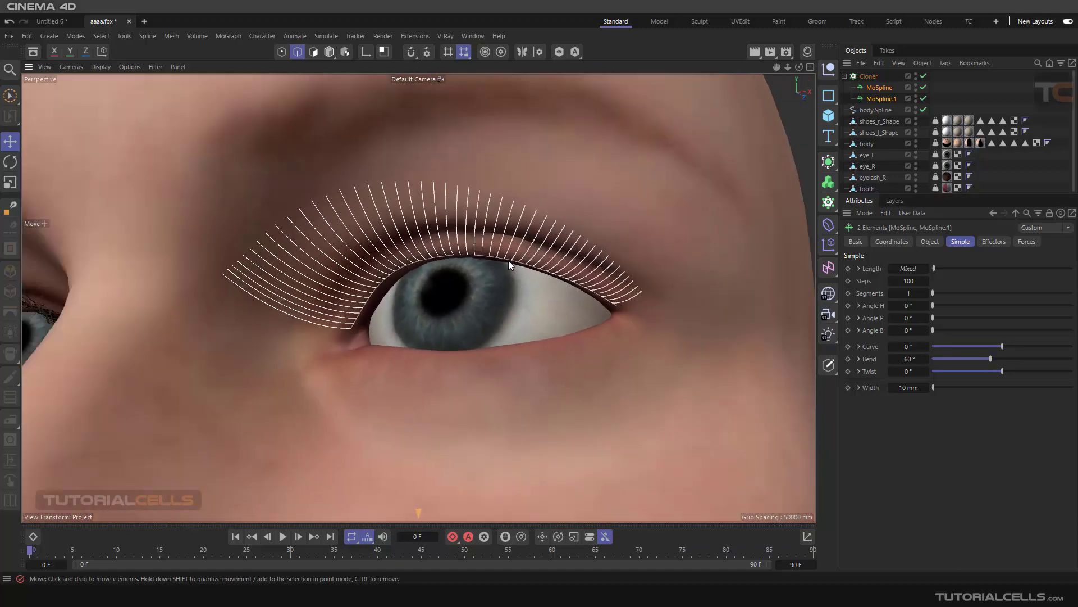
alt+drag(497, 260, 578, 237)
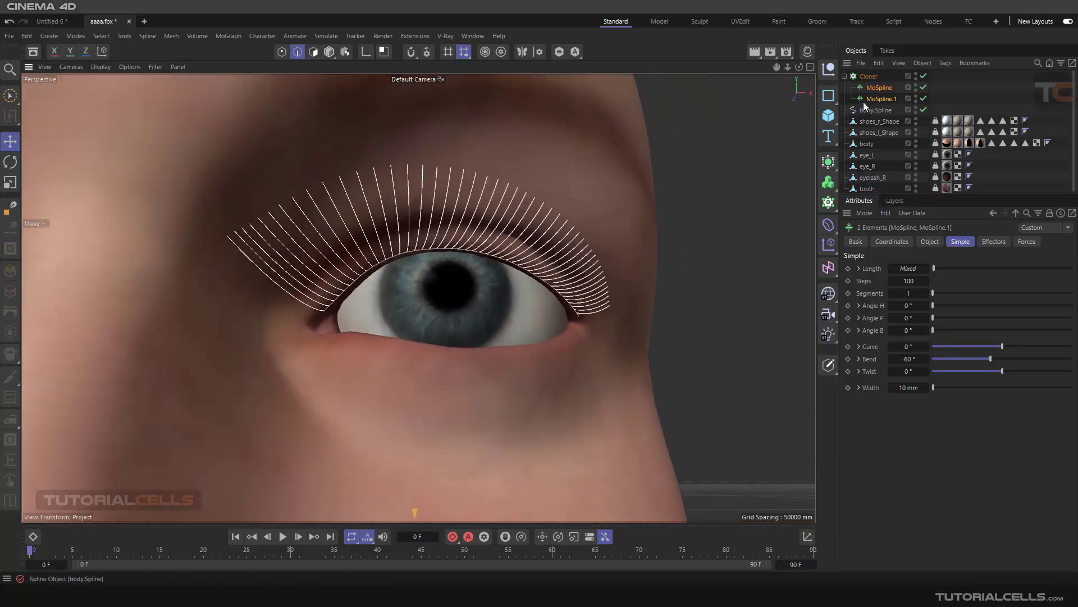
drag(910, 272, 538, 193)
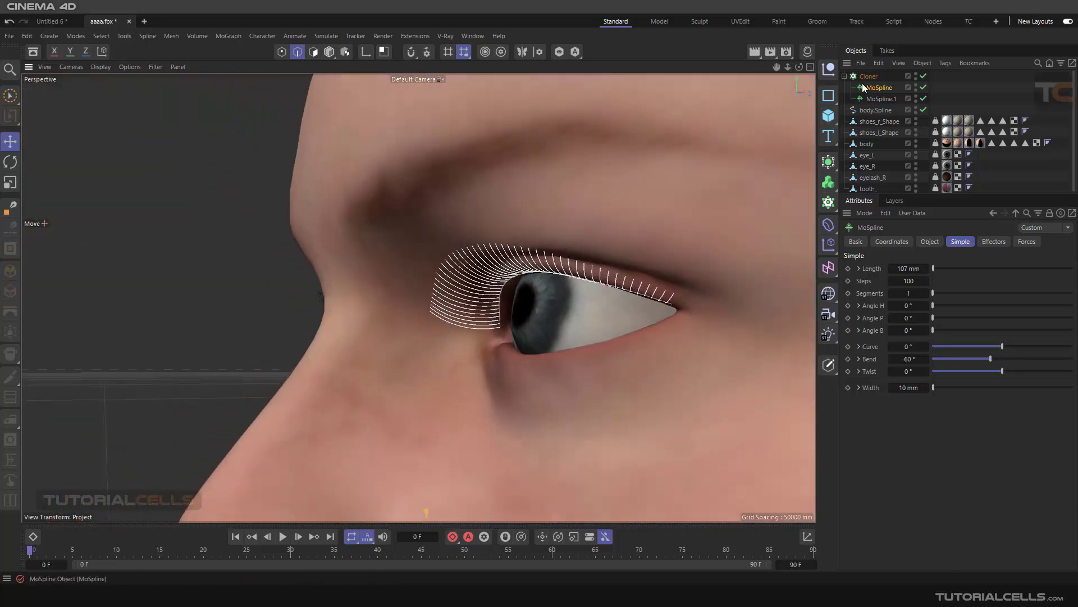
Step: Add a Turbulence force to the scene for the two MoSplines
ctrl+click(871, 99)
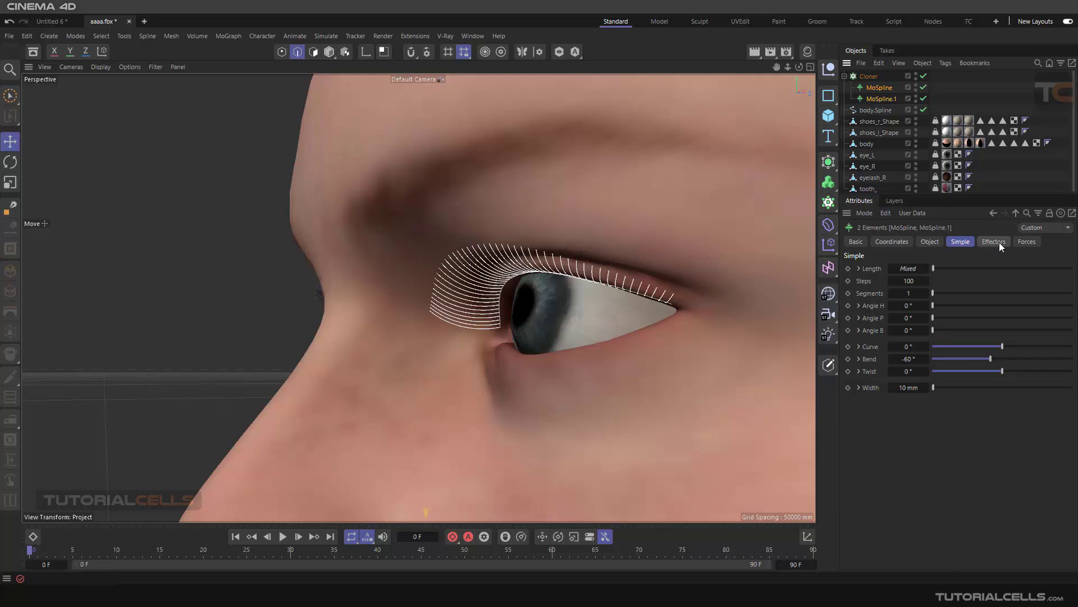
click(1025, 242)
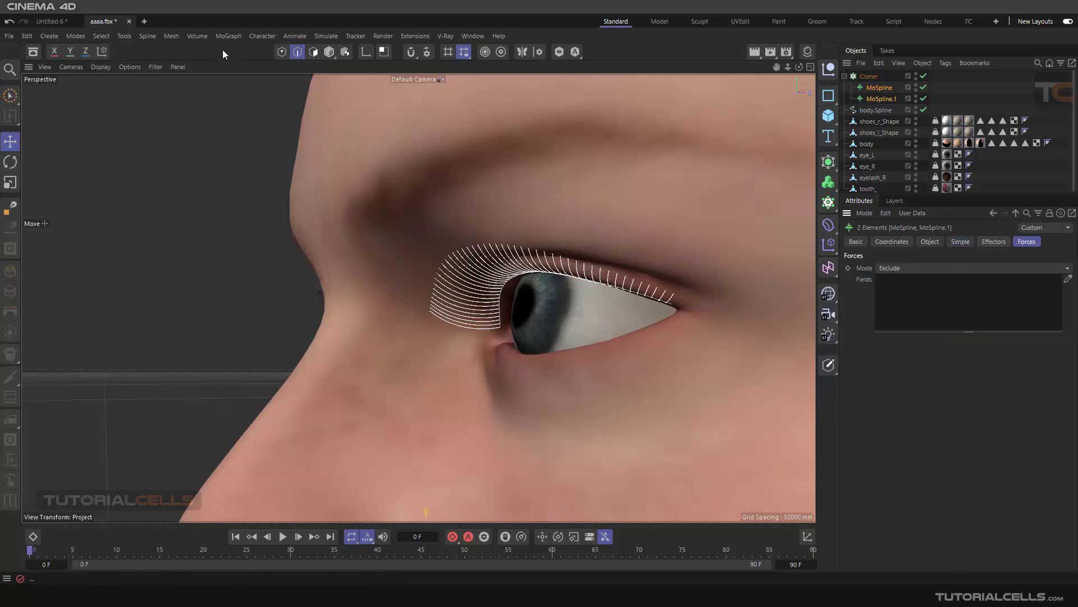
click(332, 36)
mouse_move(339, 58)
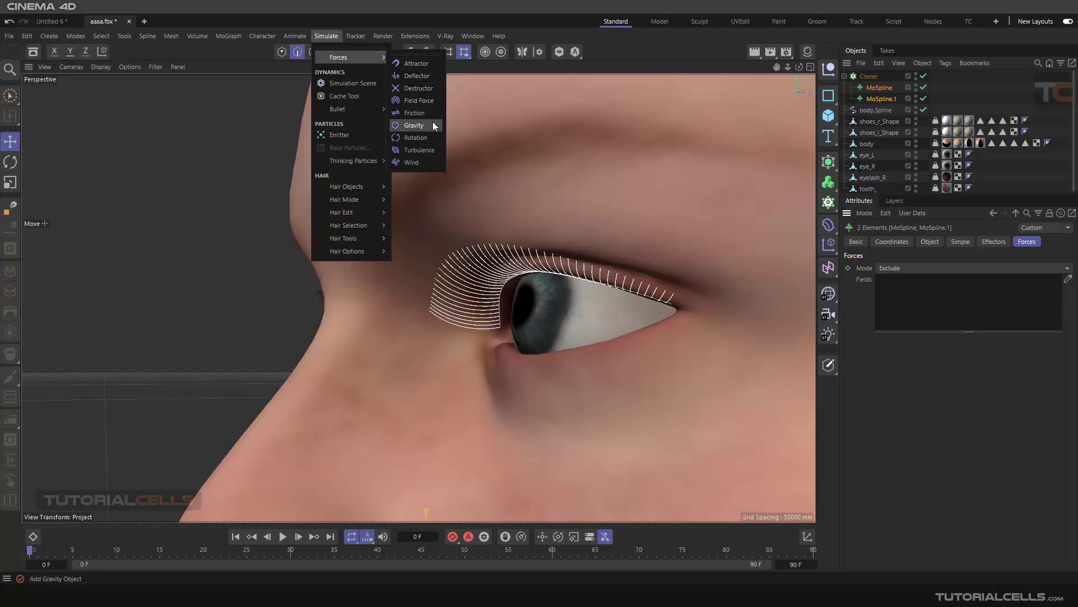
click(429, 151)
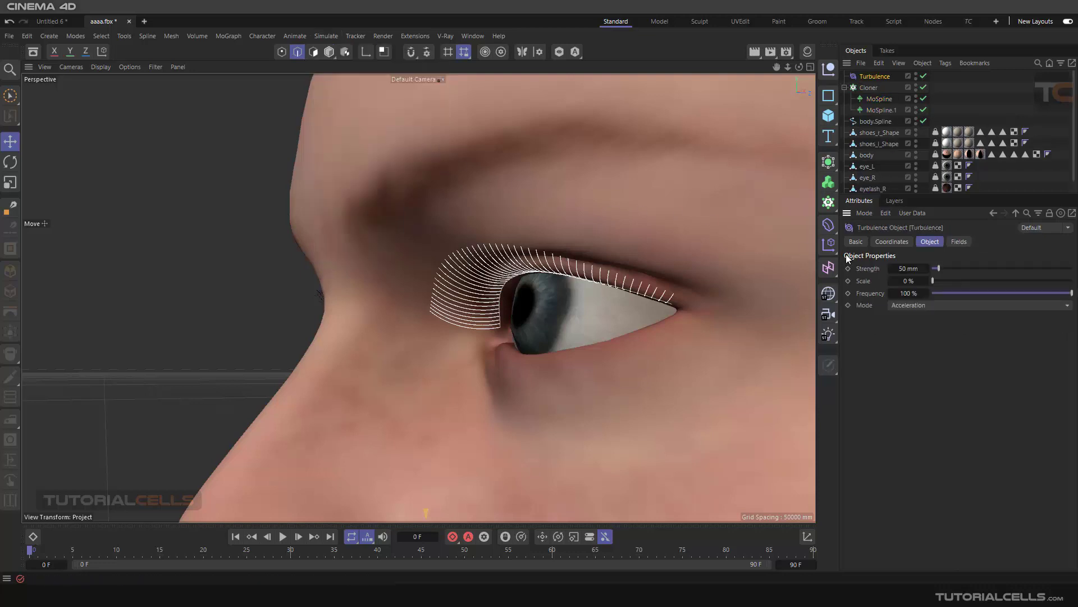
Step: Assign the Turbulence object to the forces of both MoSplines and set the forces mode to Include
click(869, 100)
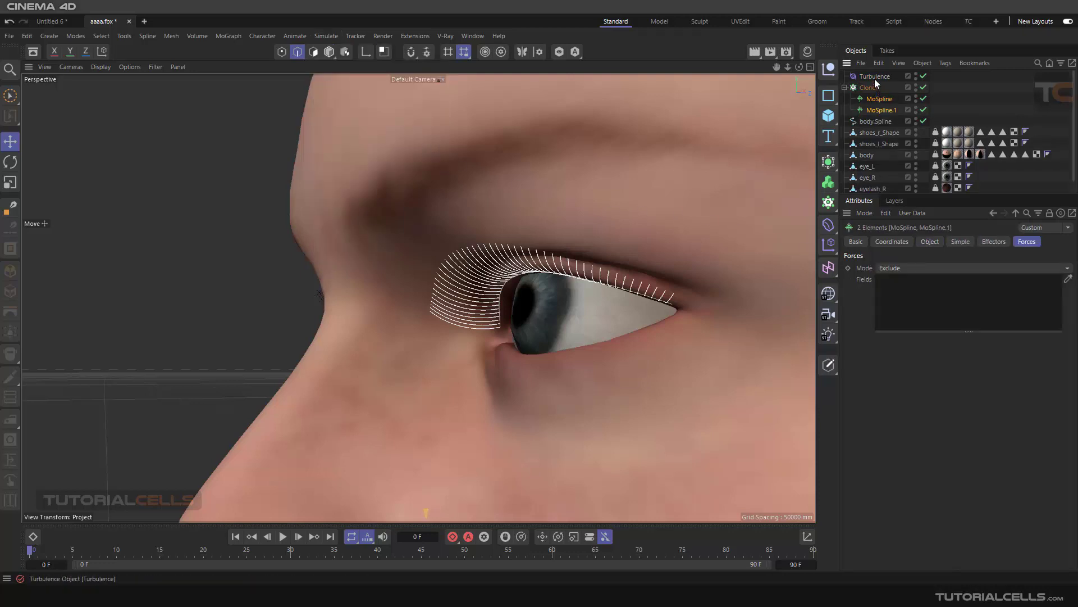
drag(874, 77, 908, 283)
click(904, 270)
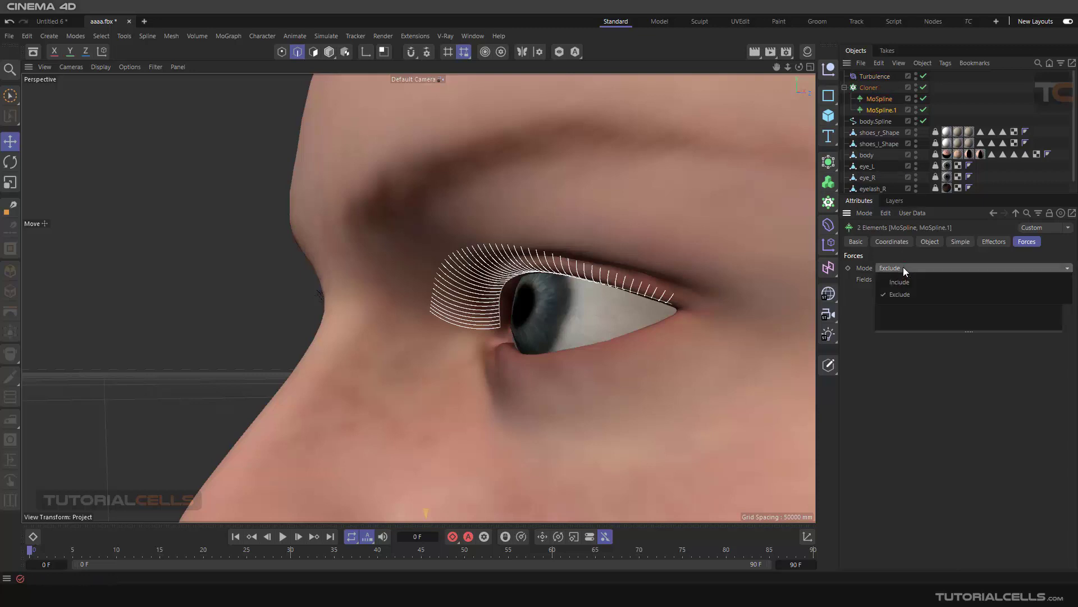
click(905, 281)
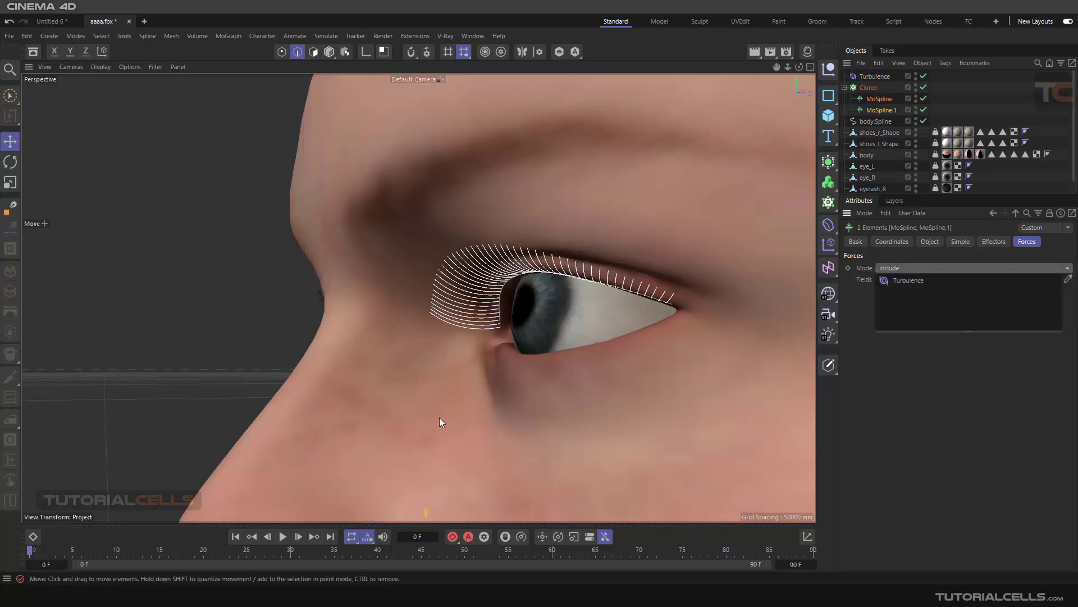
Step: Play the animation and set the Turbulence strength to 38.1 mm, checking the lashes from several angles
click(282, 536)
mouse_move(489, 280)
alt+mouse_down()
mouse_move(440, 281)
mouse_move(499, 272)
alt+mouse_up()
click(877, 78)
click(877, 78)
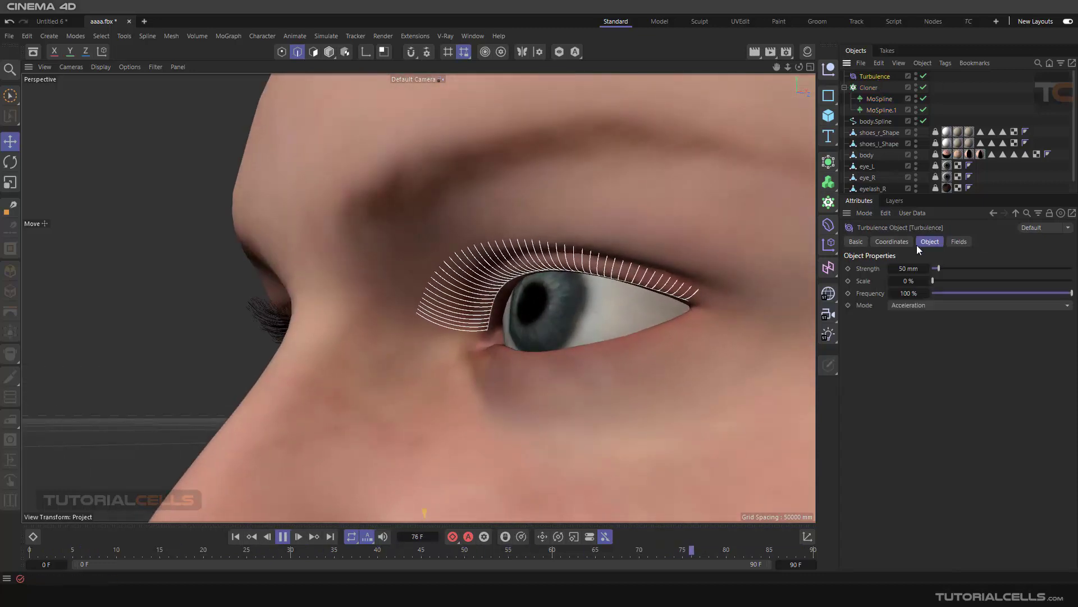
drag(908, 269, 902, 269)
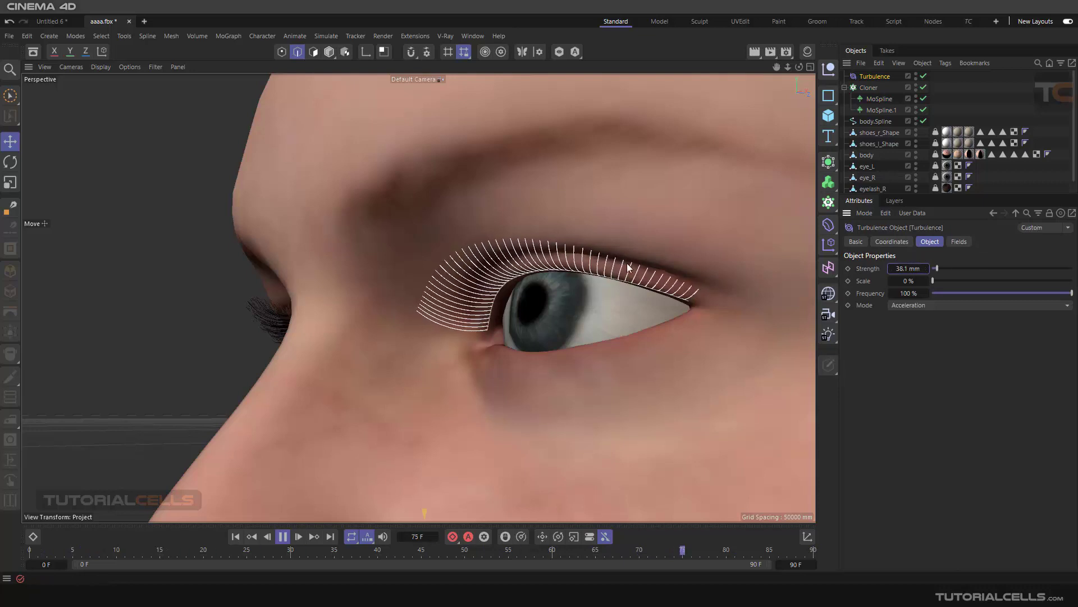
mouse_move(597, 267)
alt+mouse_down()
mouse_move(467, 287)
mouse_move(602, 263)
alt+mouse_up()
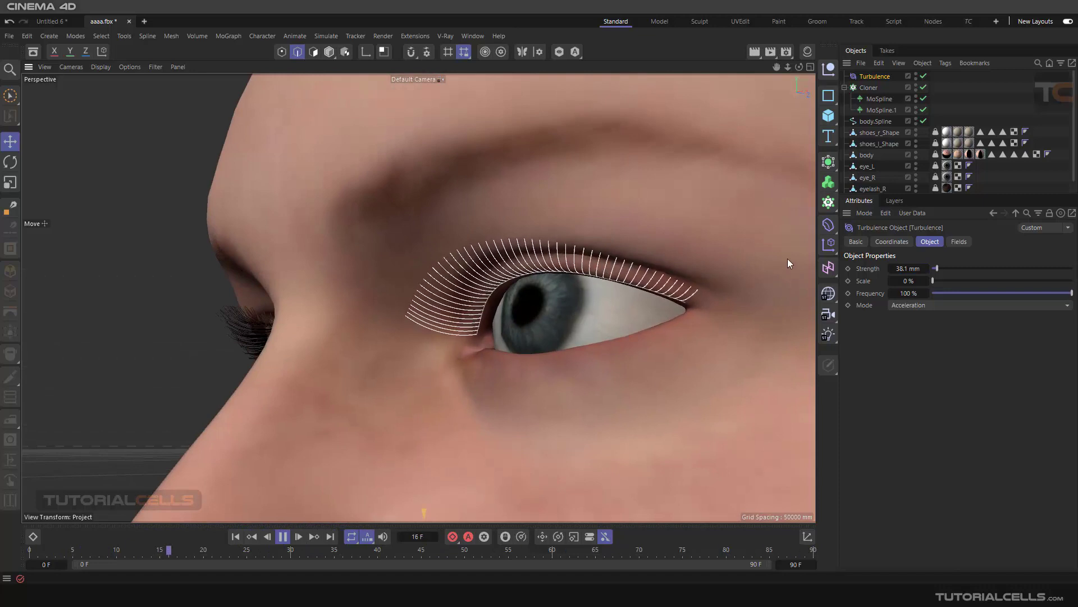
alt+drag(761, 257, 693, 275)
alt+right_drag(693, 276, 645, 286)
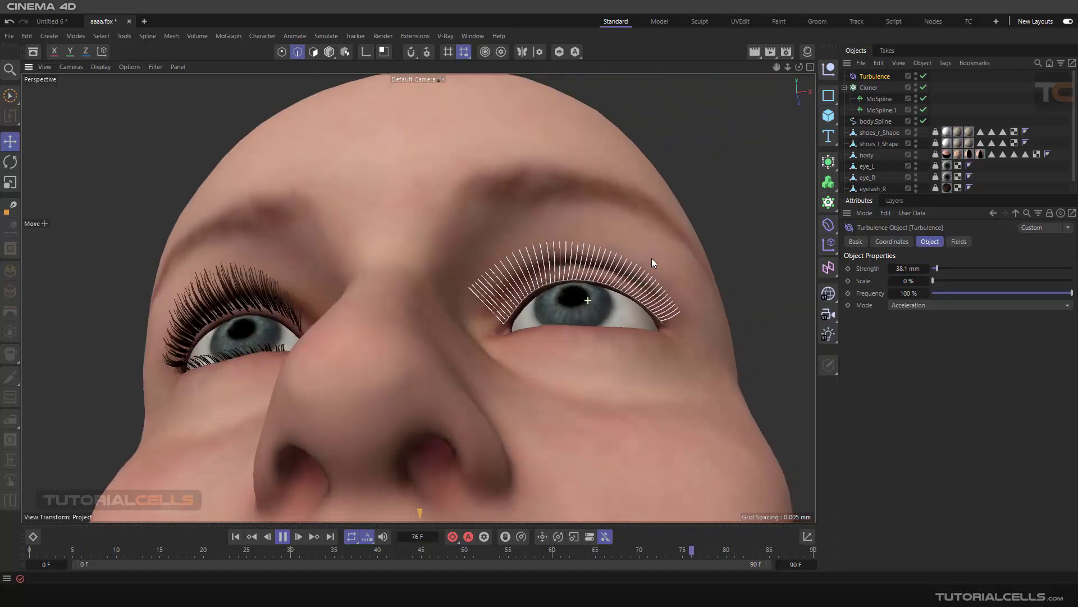